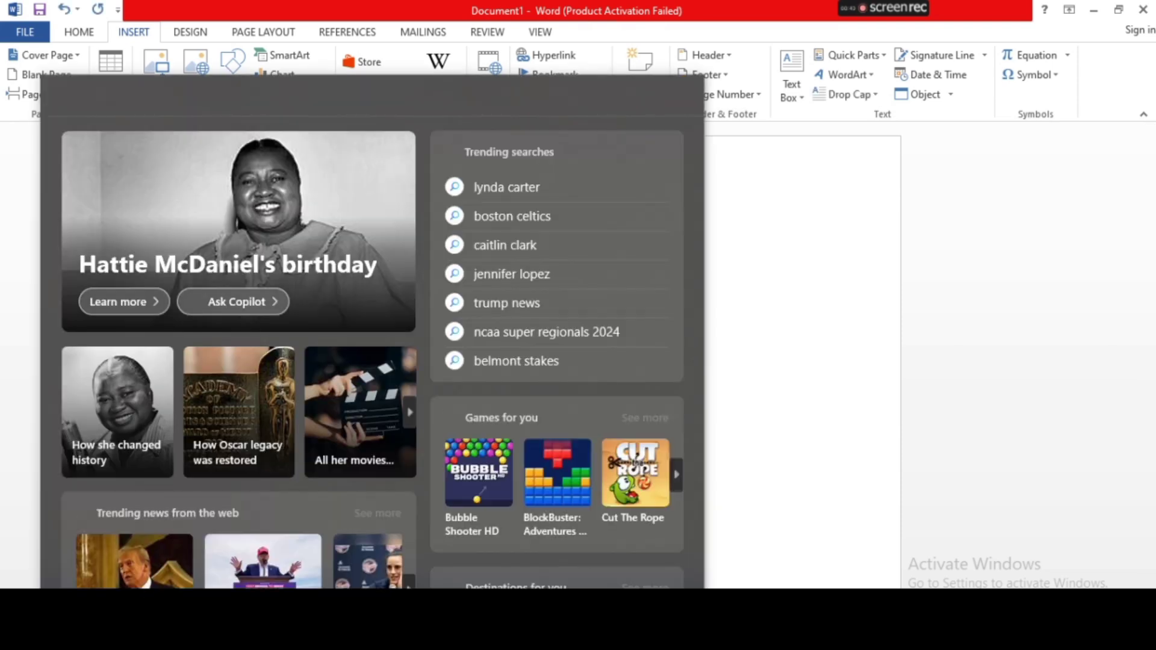
Write the heading "Types of Computer Languages" on the page and replace its first word with "Names"
{"action": "left_click", "coordinate": [819, 450]}
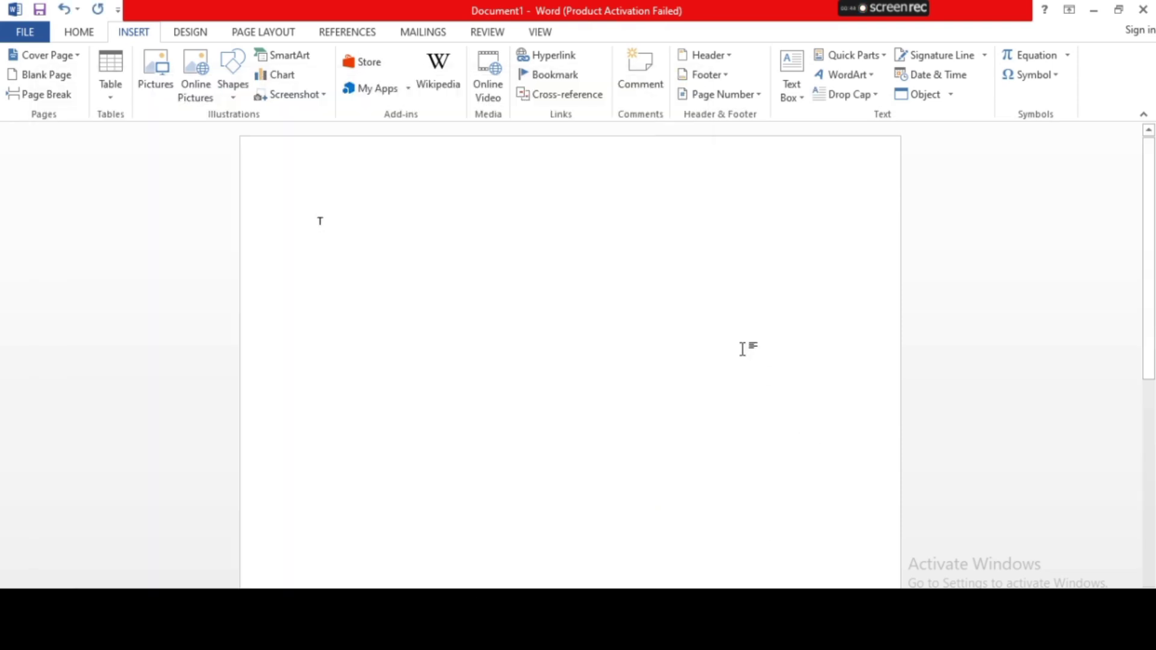
{"action": "type", "text": "ypes of Computer Languages"}
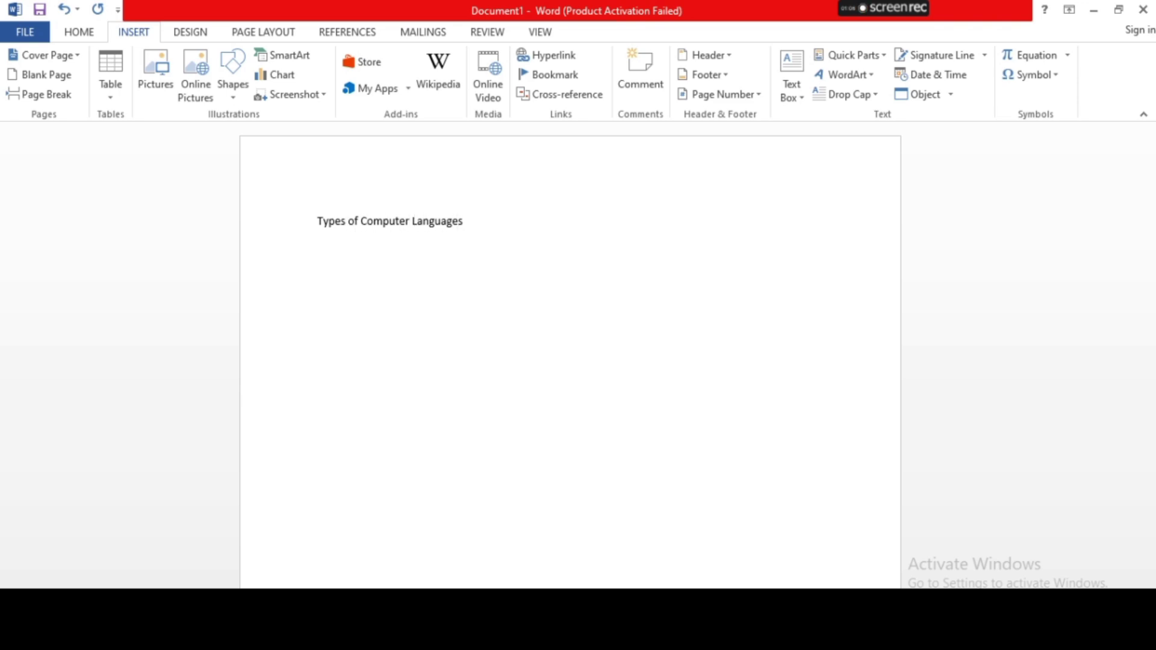
{"action": "key", "text": "BackSpace"}
{"action": "key", "text": "BackSpace"}
{"action": "key", "text": "BackSpace"}
{"action": "key", "text": "BackSpace"}
{"action": "key", "text": "BackSpace"}
{"action": "key", "text": "BackSpace"}
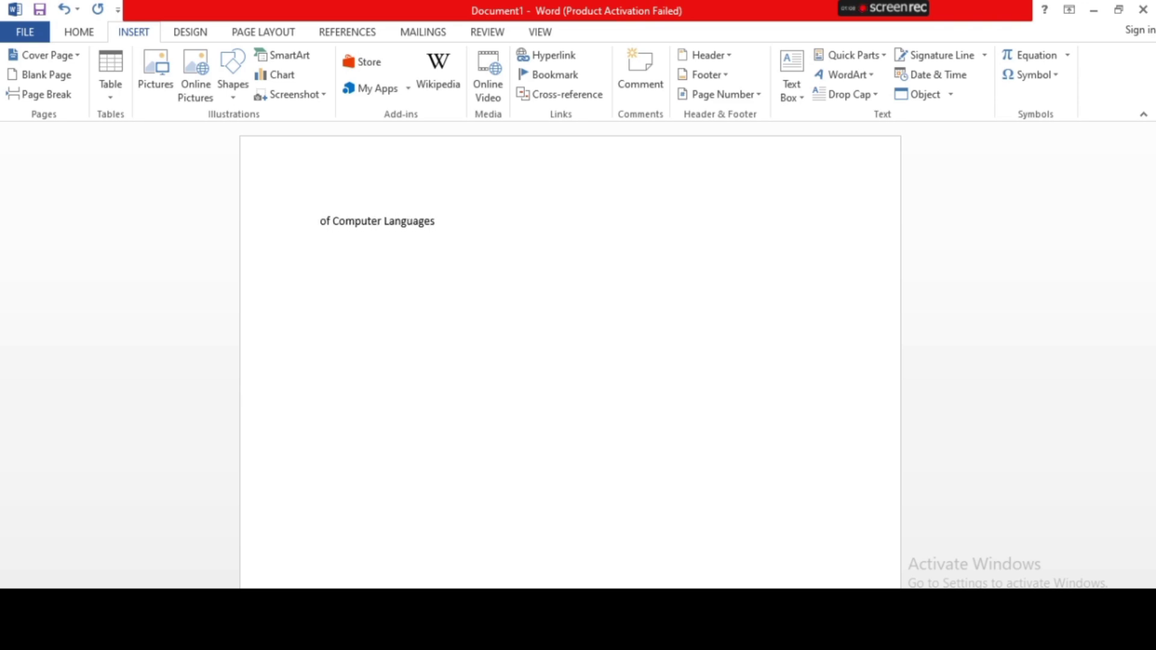
{"action": "type", "text": "Na "}
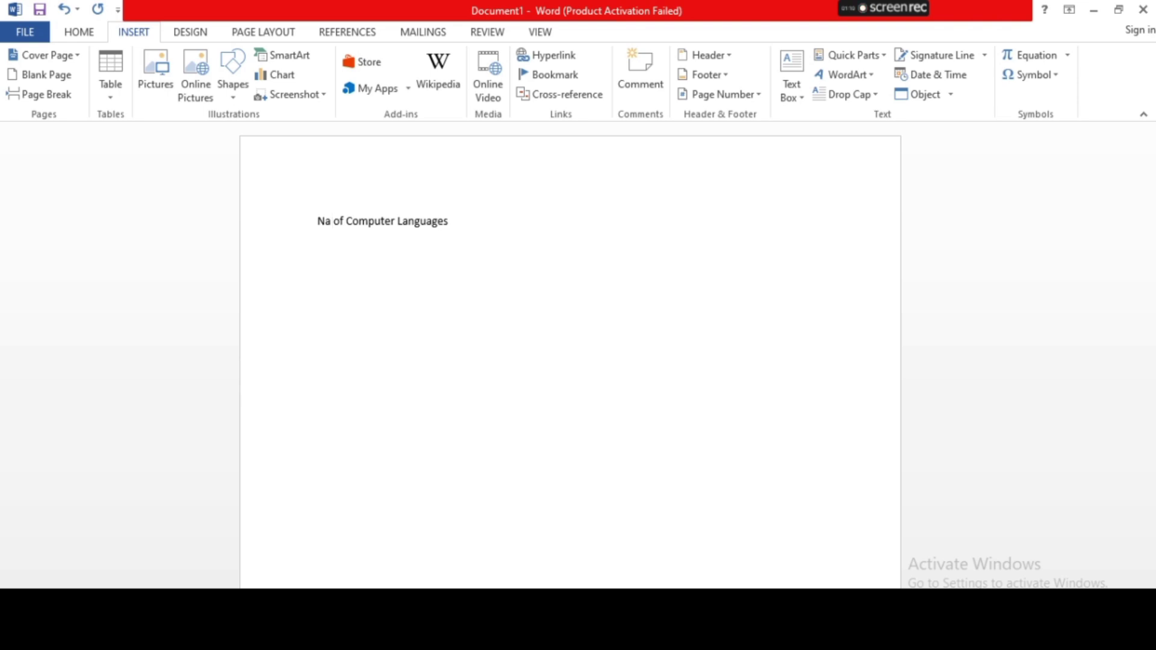
{"action": "type", "text": "mes"}
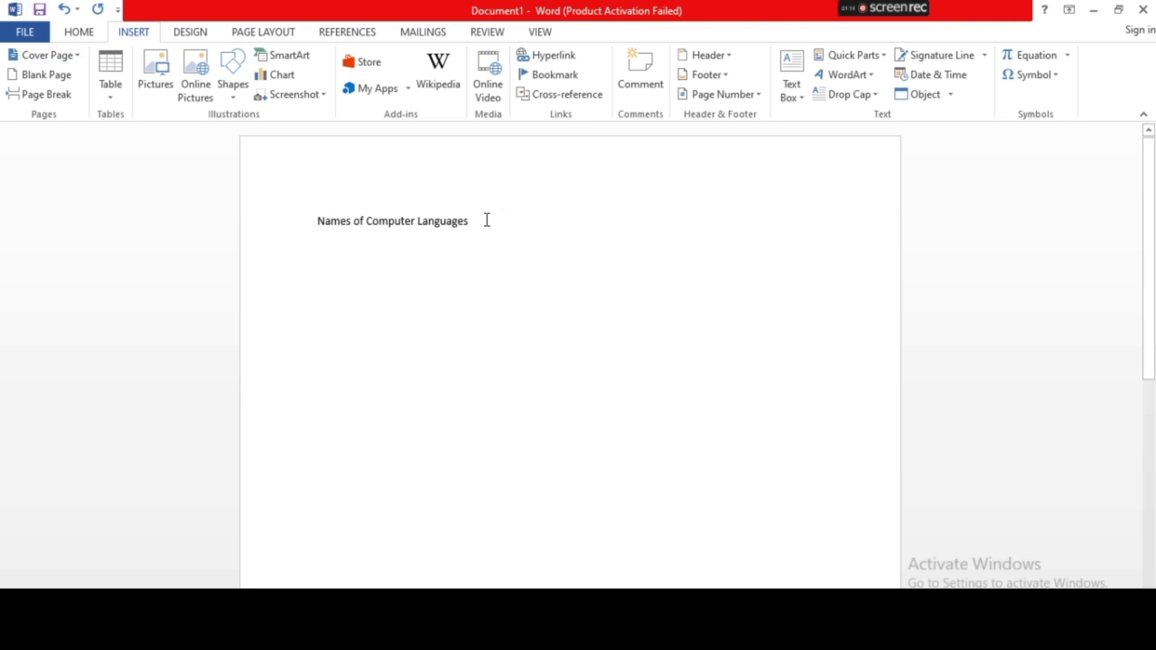
Format the heading "Names of Computer Languages" as bold and underlined at font size 20
{"action": "left_click_drag", "start_coordinate": [487, 220], "coordinate": [309, 218]}
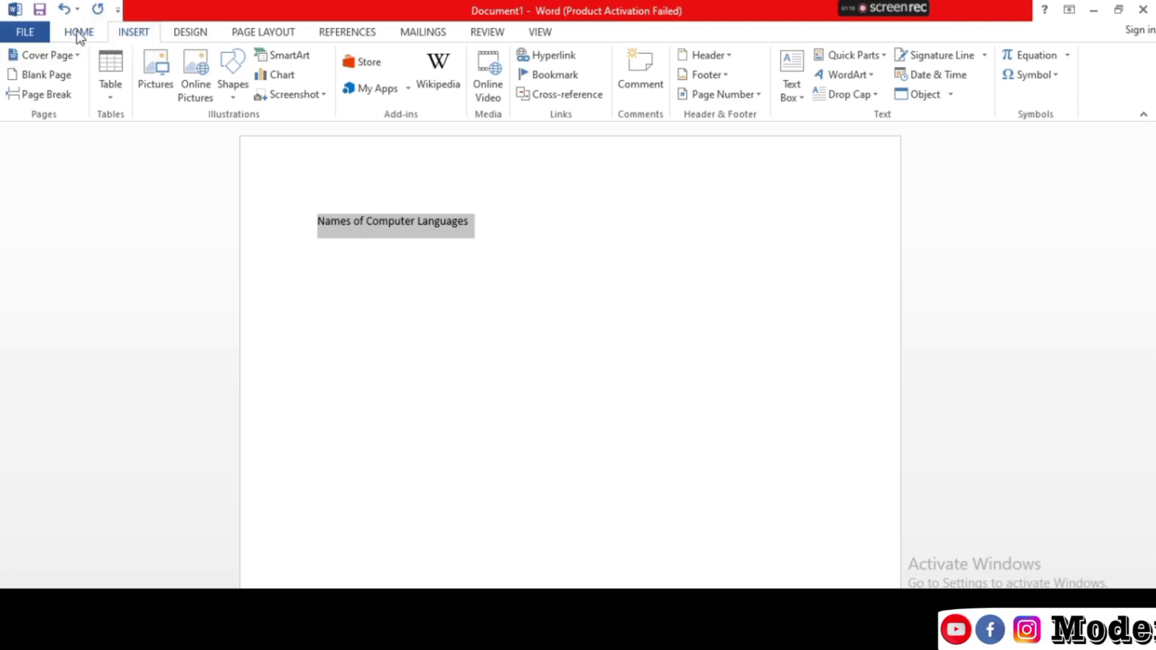
{"action": "left_click", "coordinate": [79, 33]}
{"action": "left_click", "coordinate": [265, 63]}
{"action": "left_click", "coordinate": [265, 63]}
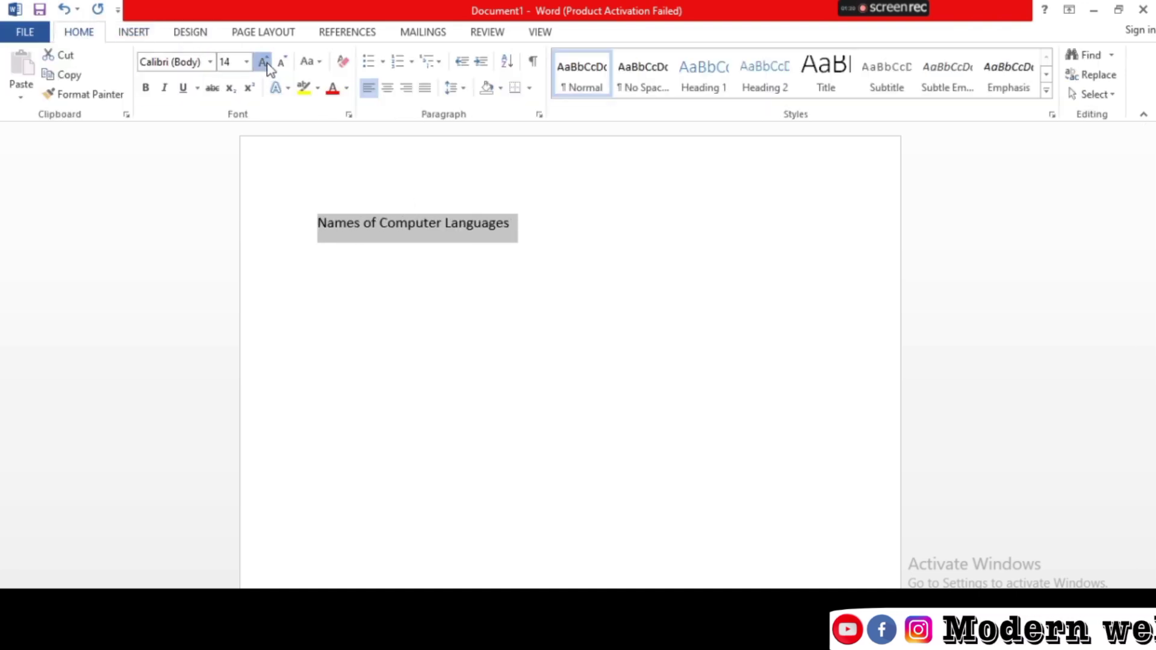
{"action": "left_click", "coordinate": [265, 63]}
{"action": "left_click", "coordinate": [265, 63]}
{"action": "left_click", "coordinate": [265, 62]}
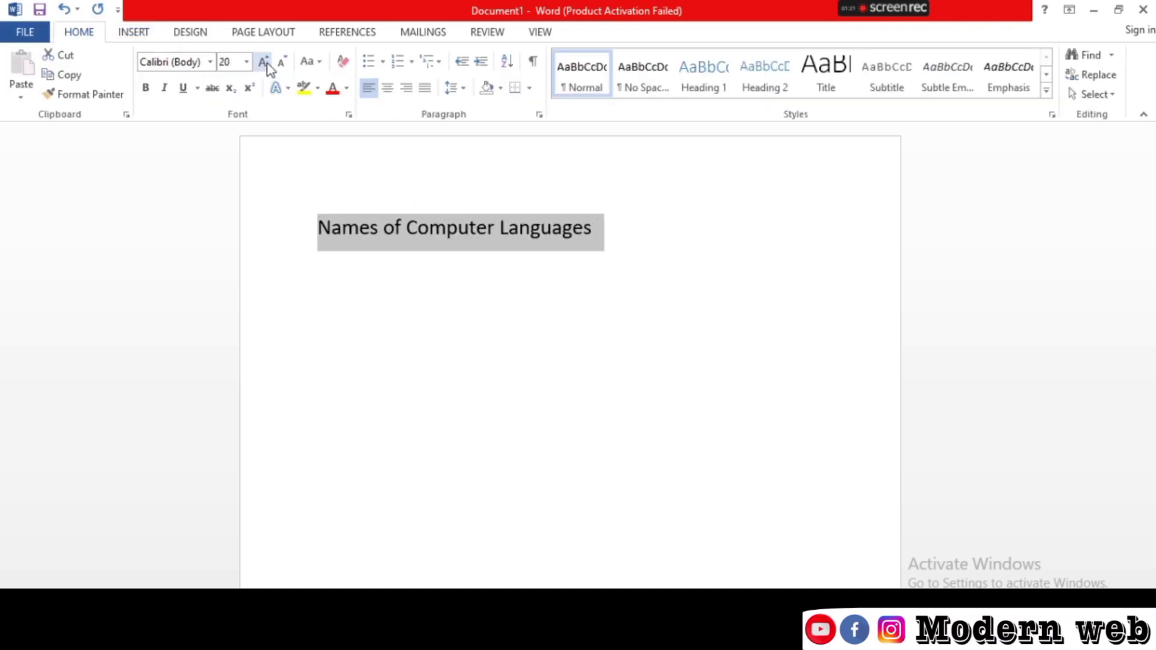
{"action": "left_click", "coordinate": [183, 88]}
{"action": "left_click", "coordinate": [333, 256]}
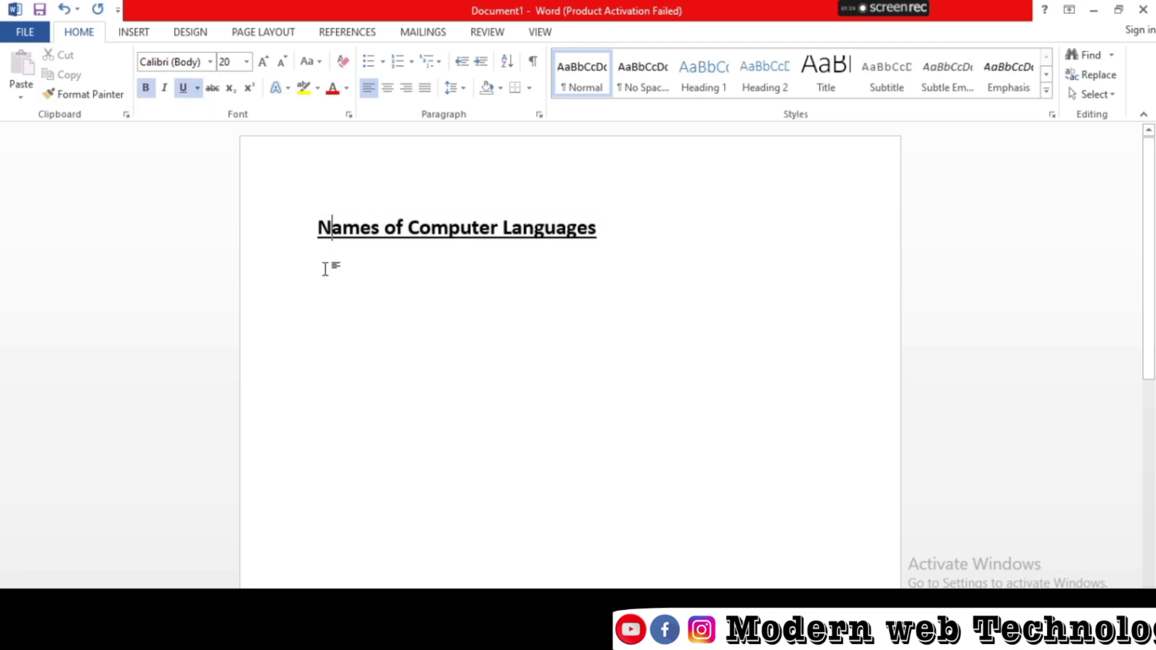
Apply bullets to the empty line below the heading and remove them again
{"action": "left_click", "coordinate": [326, 269]}
{"action": "double_click", "coordinate": [326, 270]}
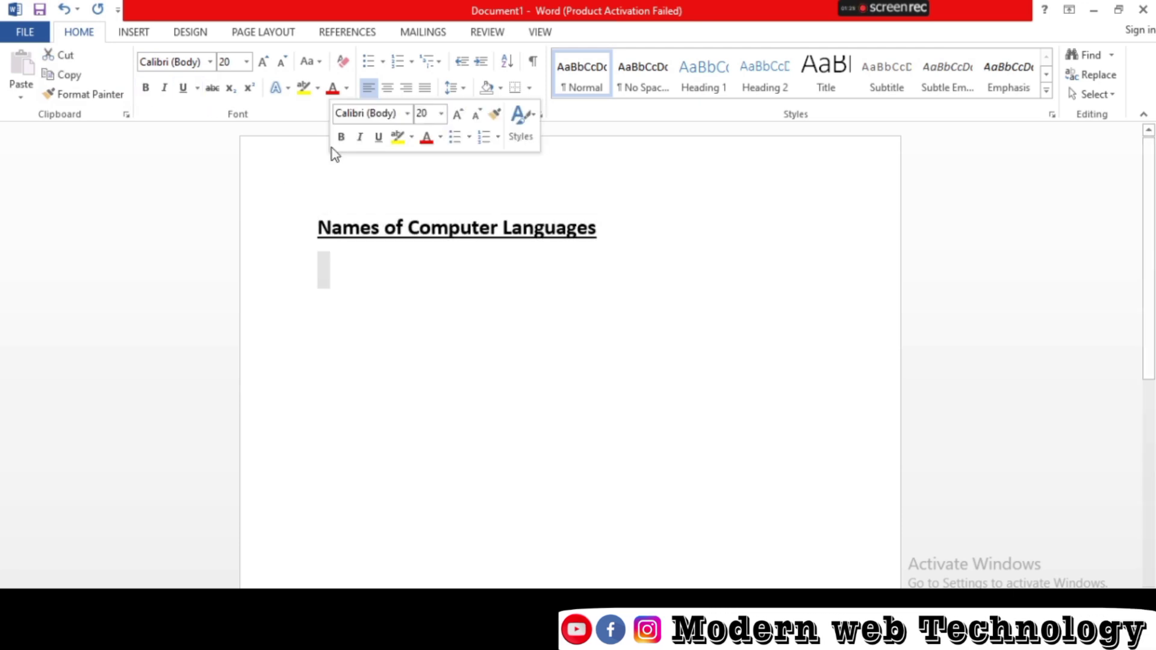
{"action": "left_click", "coordinate": [370, 69]}
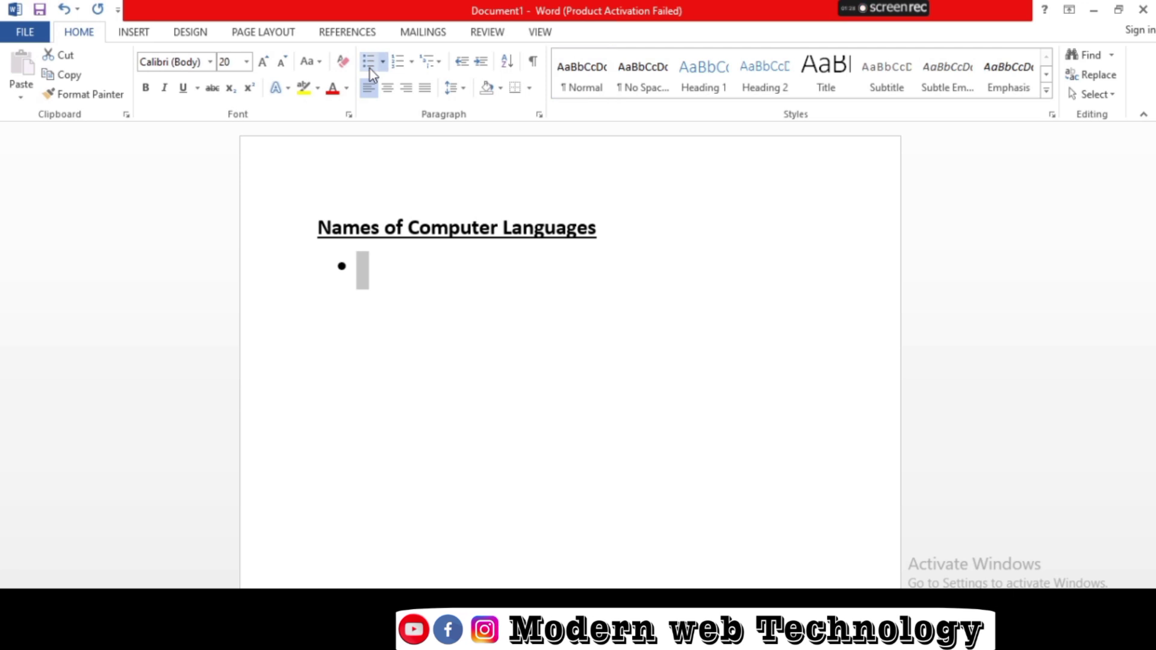
{"action": "left_click", "coordinate": [371, 70]}
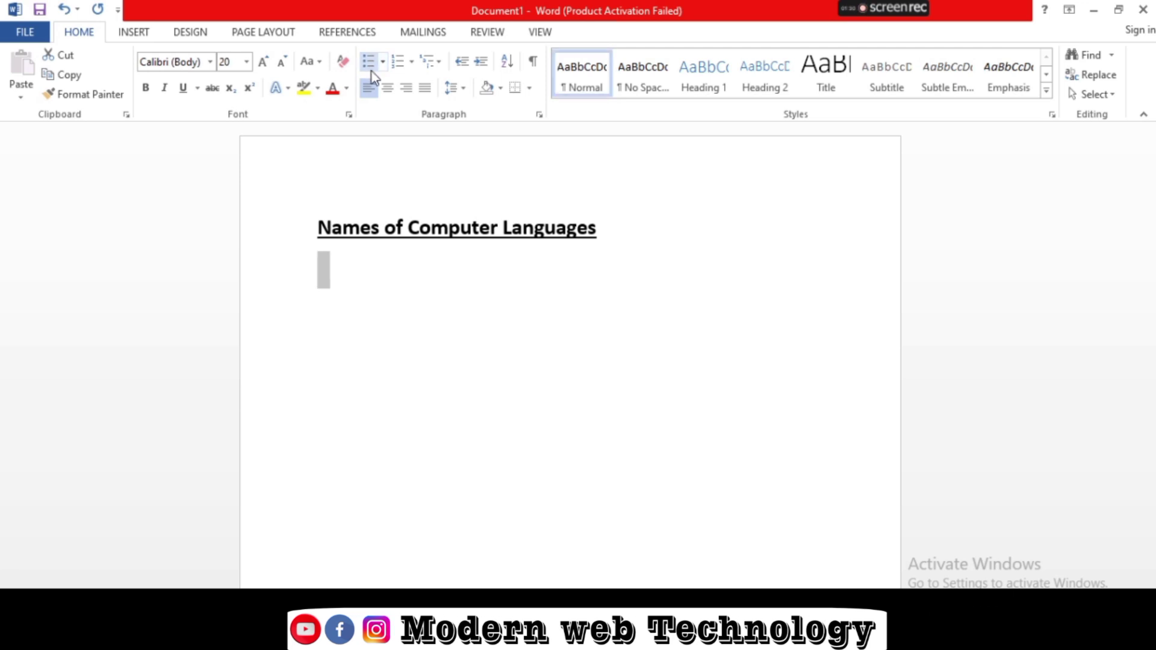
Insert a Vertical Box List SmartArt graphic from the List category on the empty line below the heading
{"action": "left_click", "coordinate": [151, 36]}
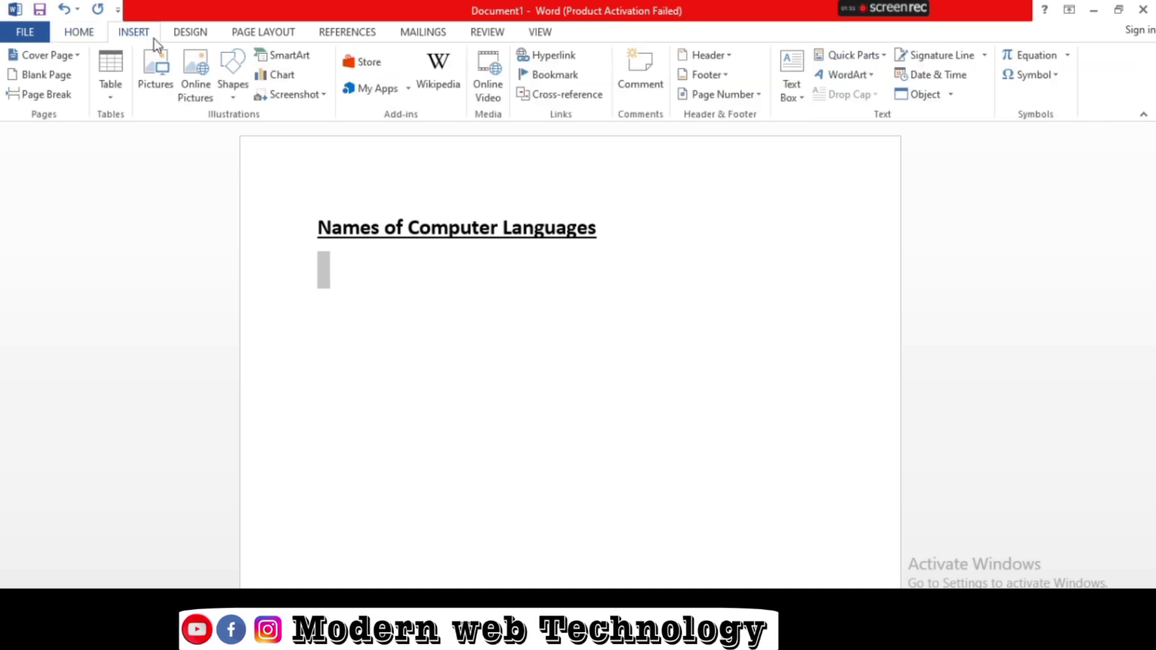
{"action": "left_click", "coordinate": [302, 60]}
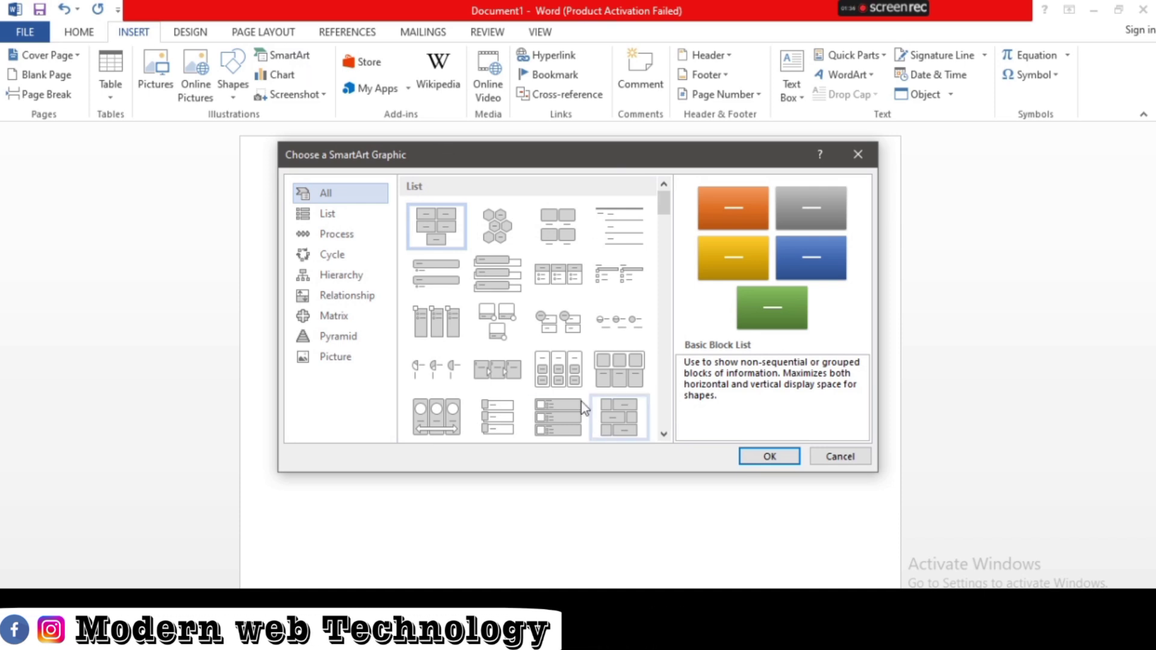
{"action": "left_click", "coordinate": [331, 218]}
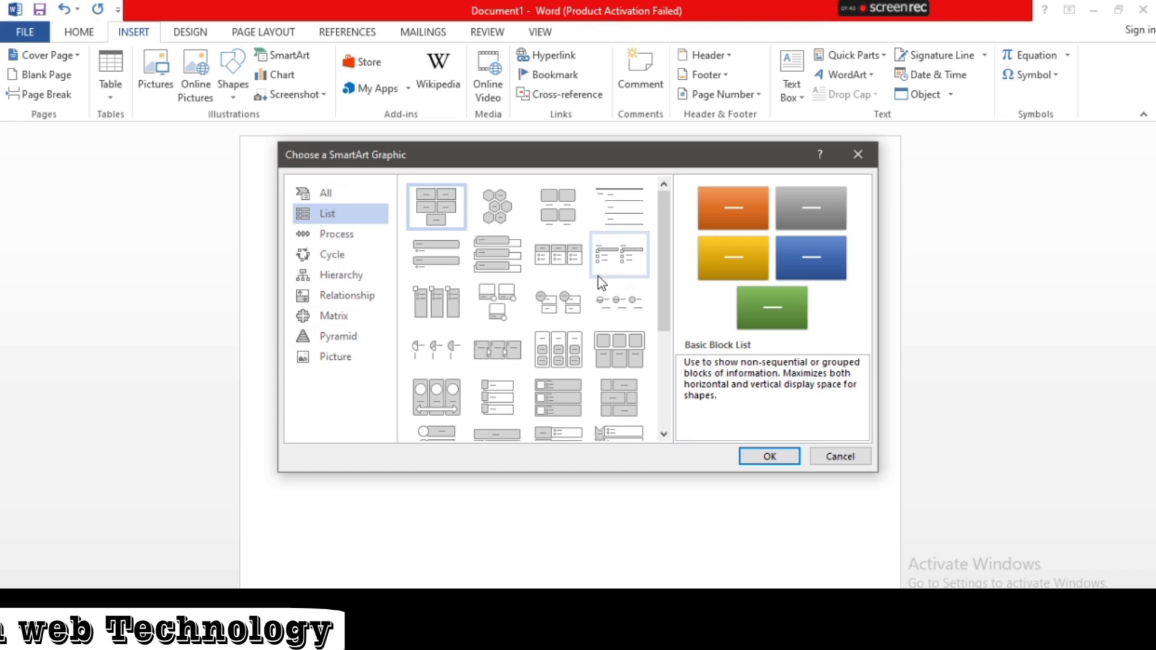
{"action": "left_click", "coordinate": [498, 254]}
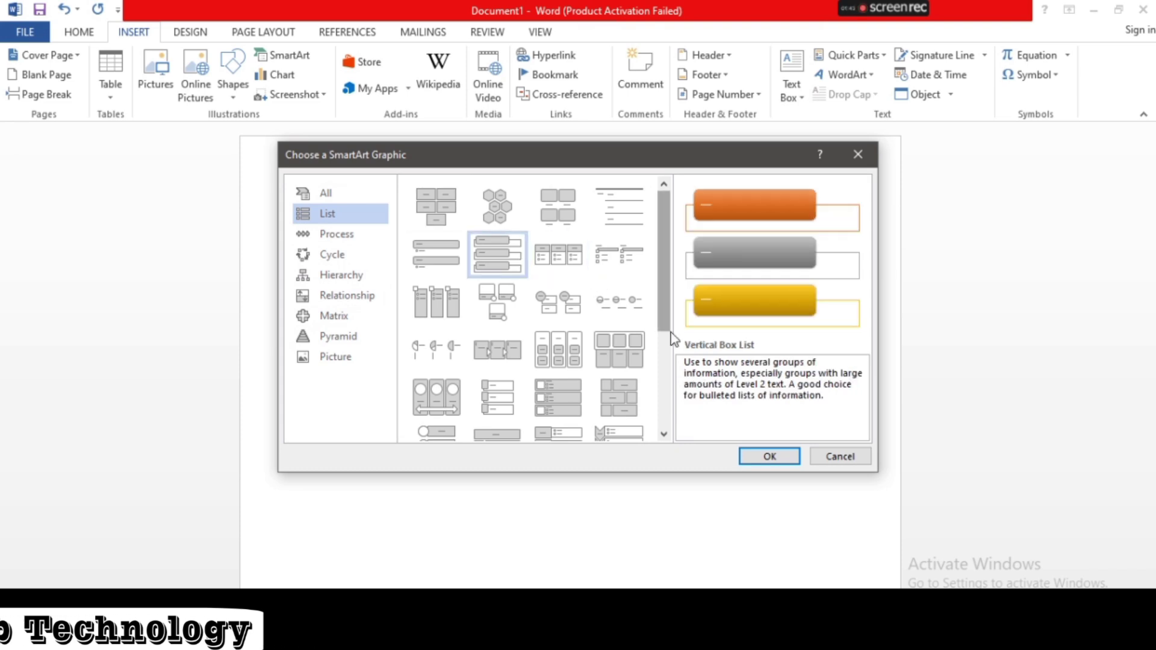
{"action": "left_click", "coordinate": [771, 456]}
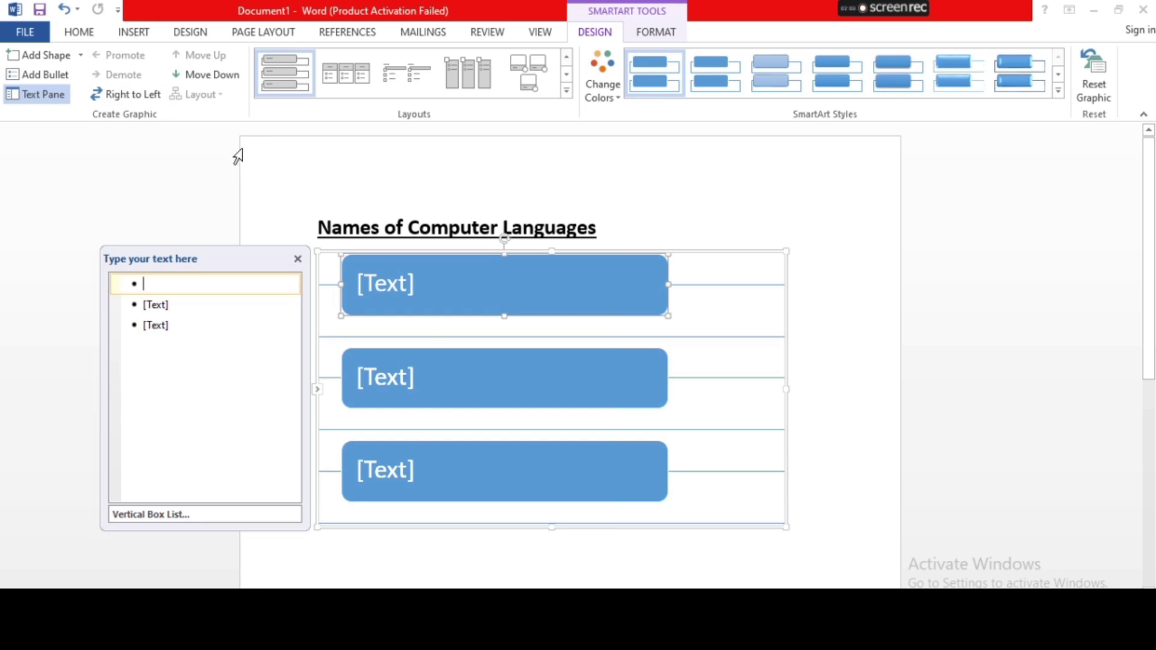
Try adding a shape after the first box, undo it, and toggle the SmartArt text pane off and on
{"action": "left_click", "coordinate": [46, 54]}
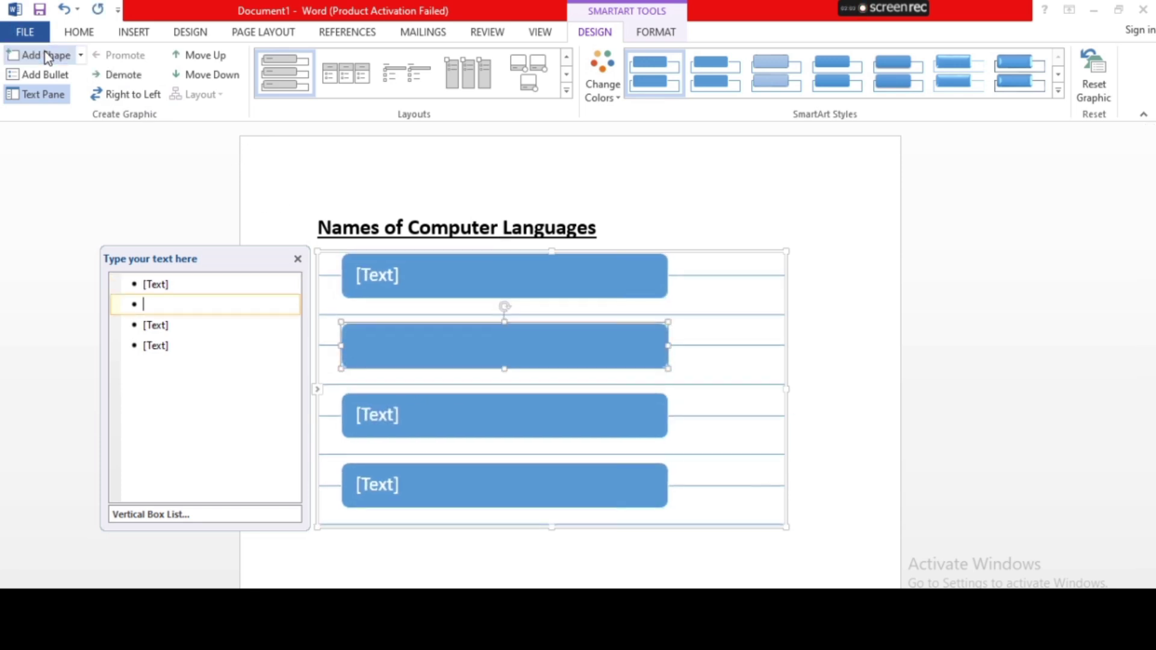
{"action": "key", "text": "ctrl+z"}
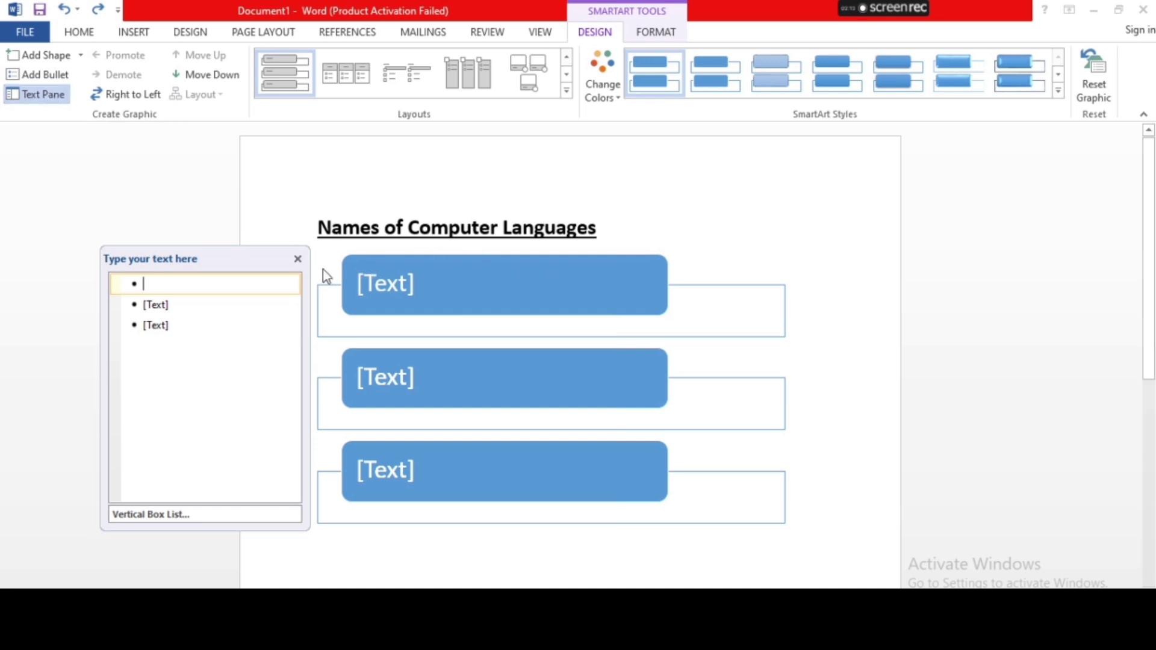
{"action": "left_click", "coordinate": [298, 259]}
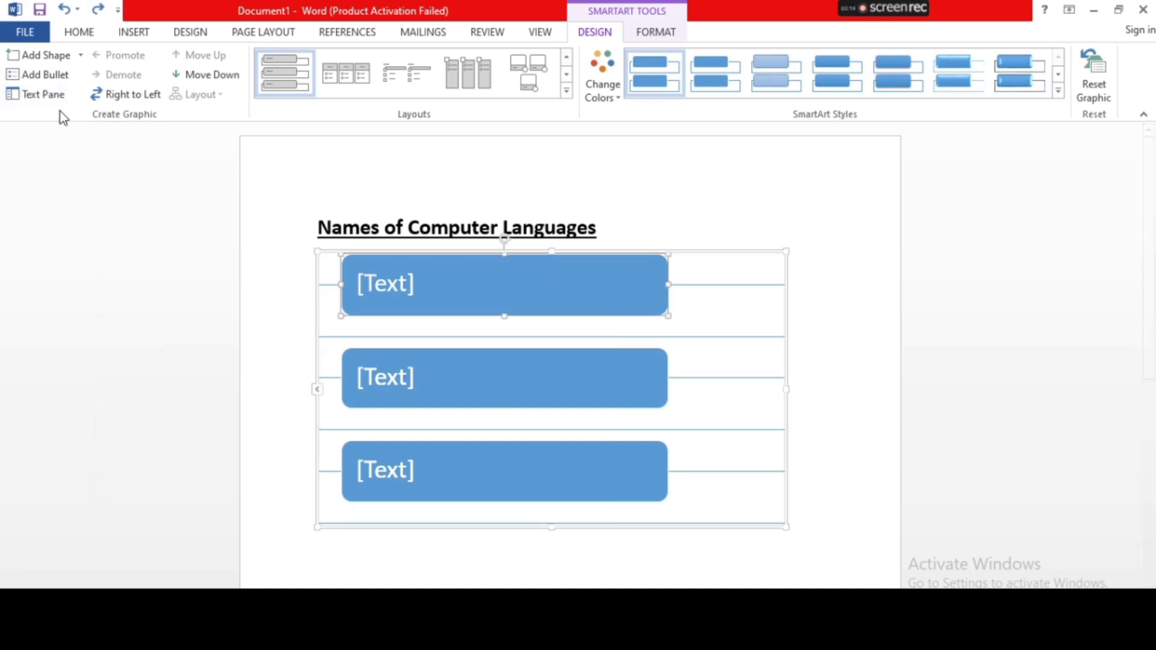
{"action": "left_click", "coordinate": [37, 95]}
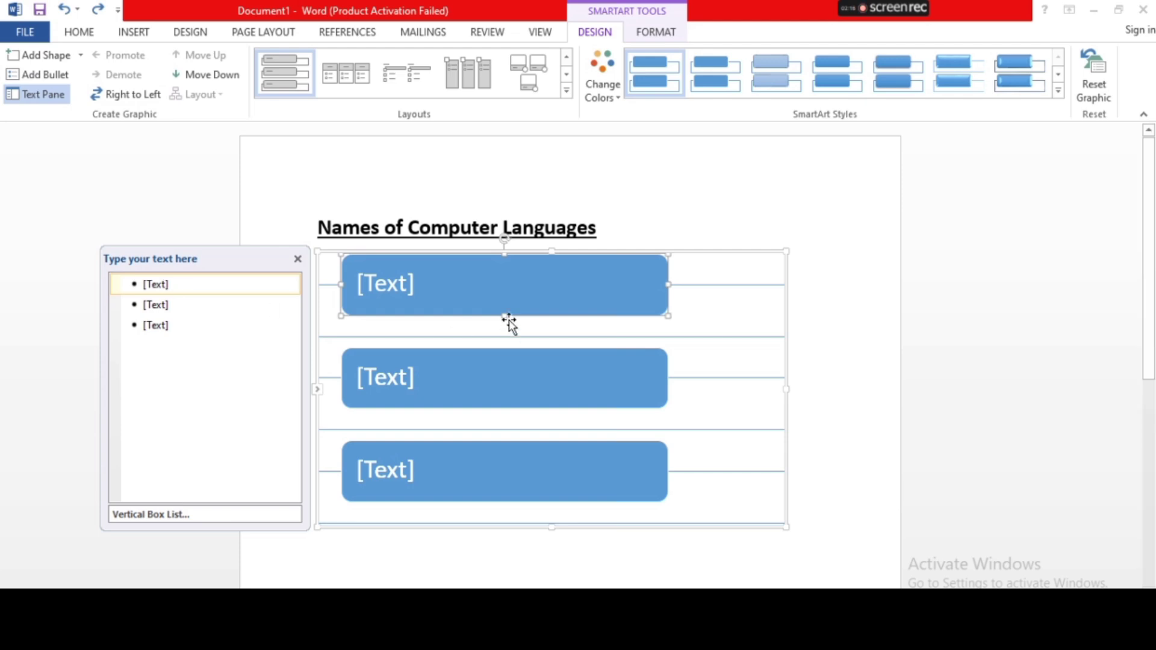
Fill the three SmartArt boxes with "html", "css" and "js" through the text pane, and close the pane
{"action": "left_click", "coordinate": [389, 283]}
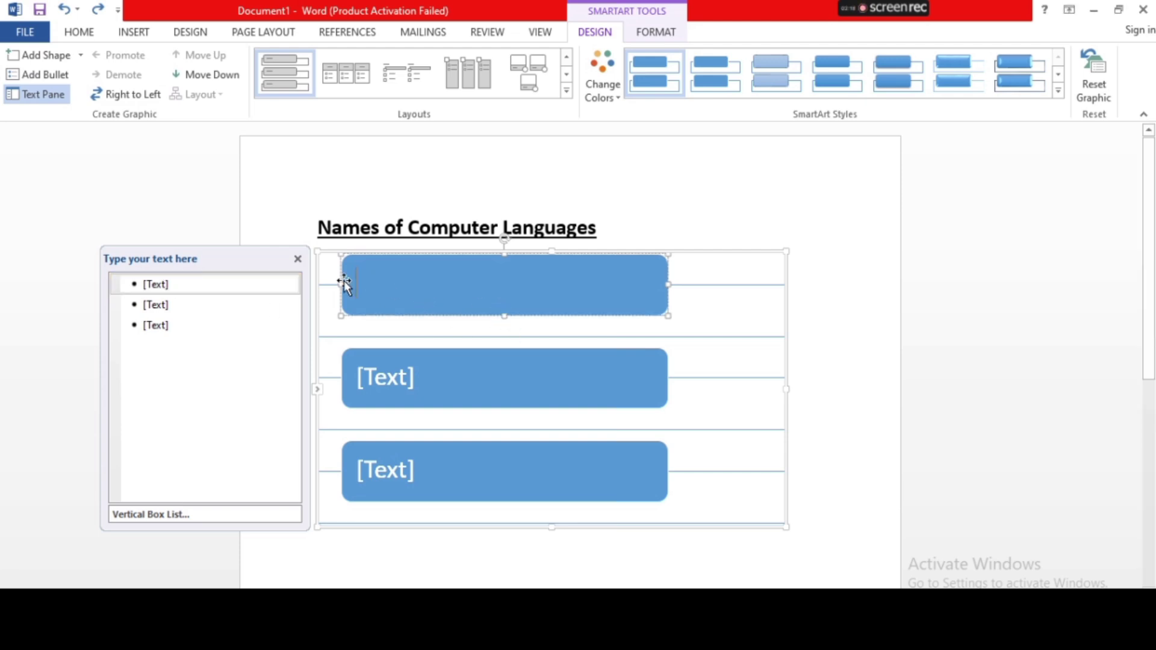
{"action": "left_click", "coordinate": [192, 283]}
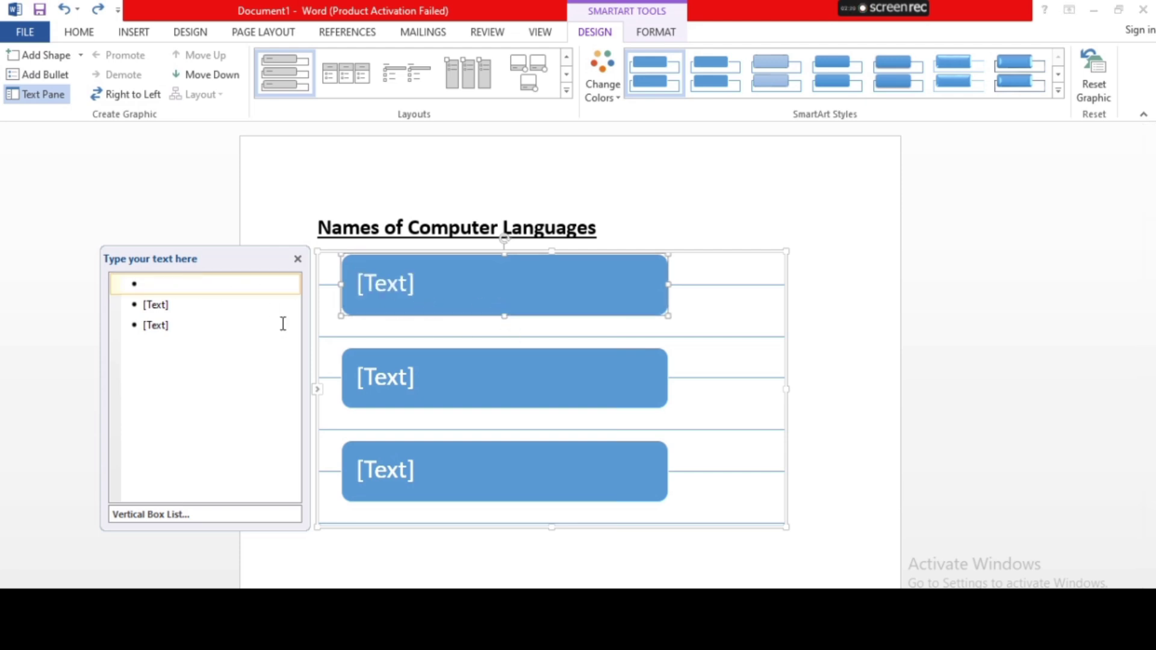
{"action": "type", "text": "html"}
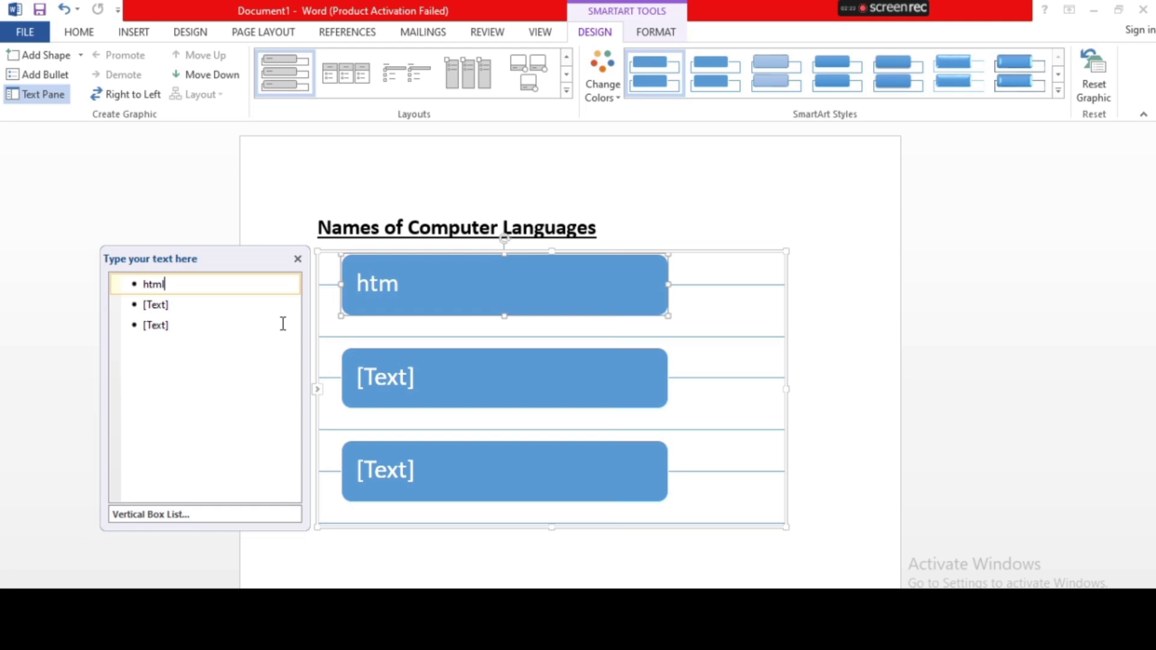
{"action": "key", "text": "Down"}
{"action": "type", "text": "c"}
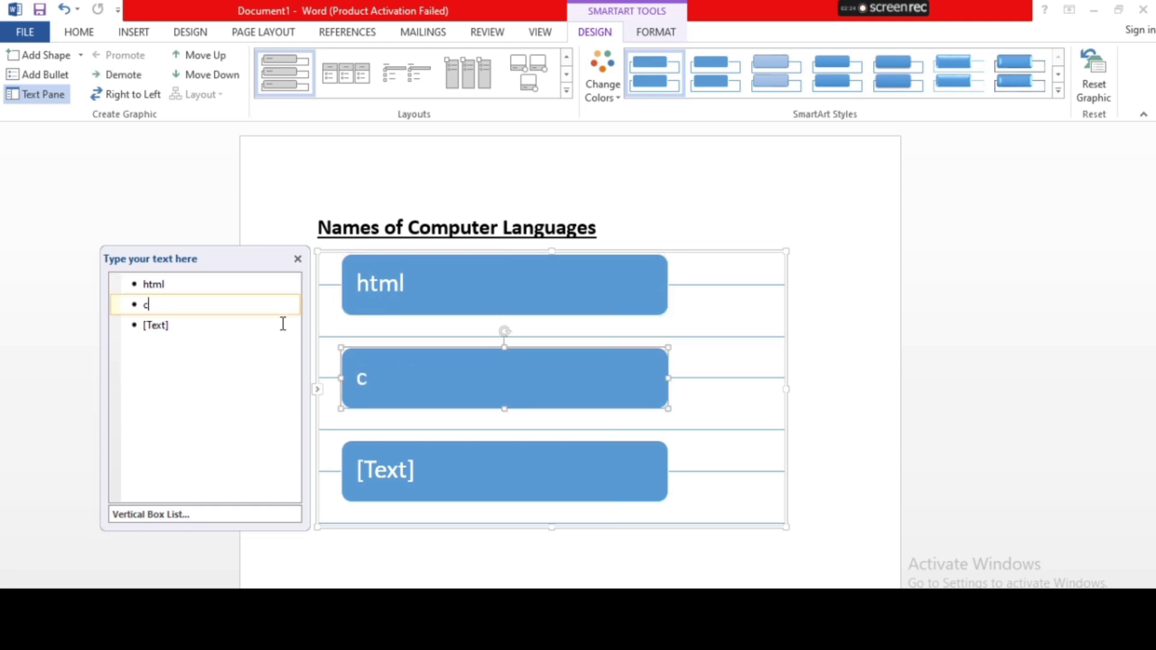
{"action": "left_click", "coordinate": [283, 324]}
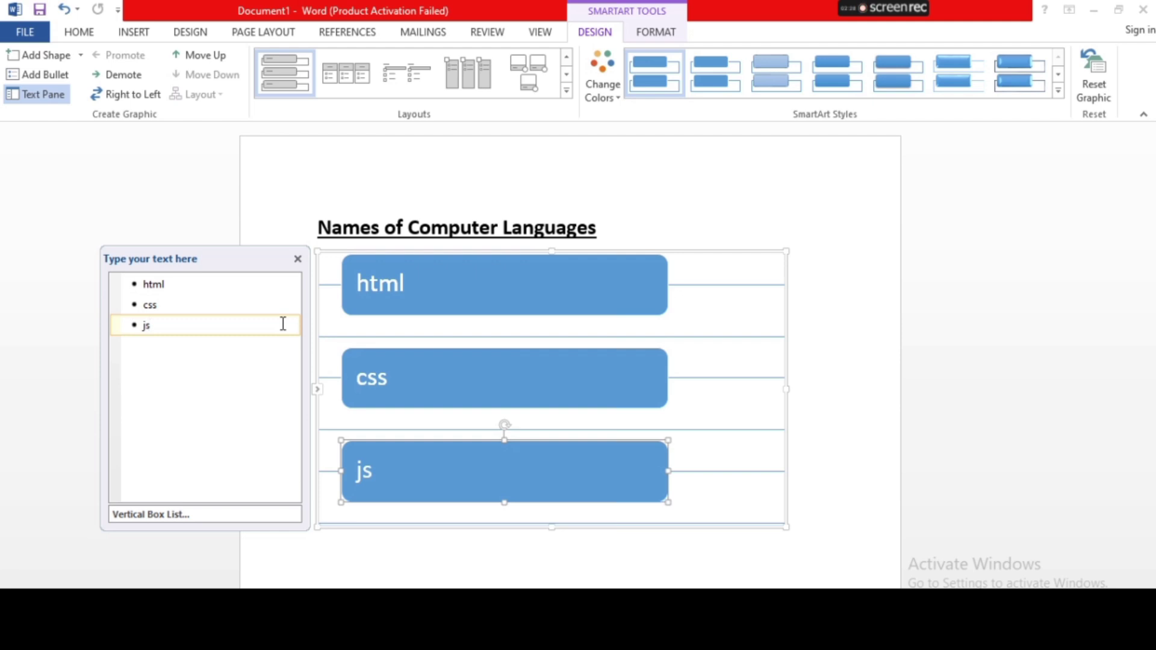
{"action": "left_click", "coordinate": [297, 258]}
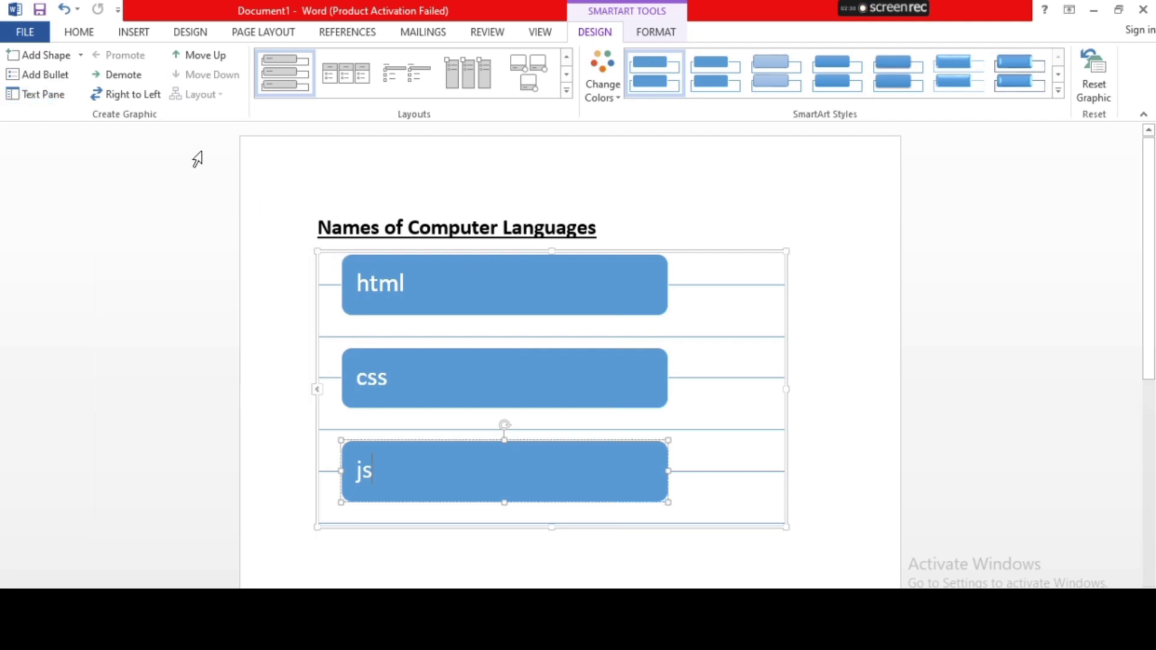
Try the right-to-left direction on the SmartArt graphic and restore the left-to-right direction
{"action": "left_click", "coordinate": [128, 94]}
{"action": "left_click", "coordinate": [128, 92]}
{"action": "left_click", "coordinate": [128, 92]}
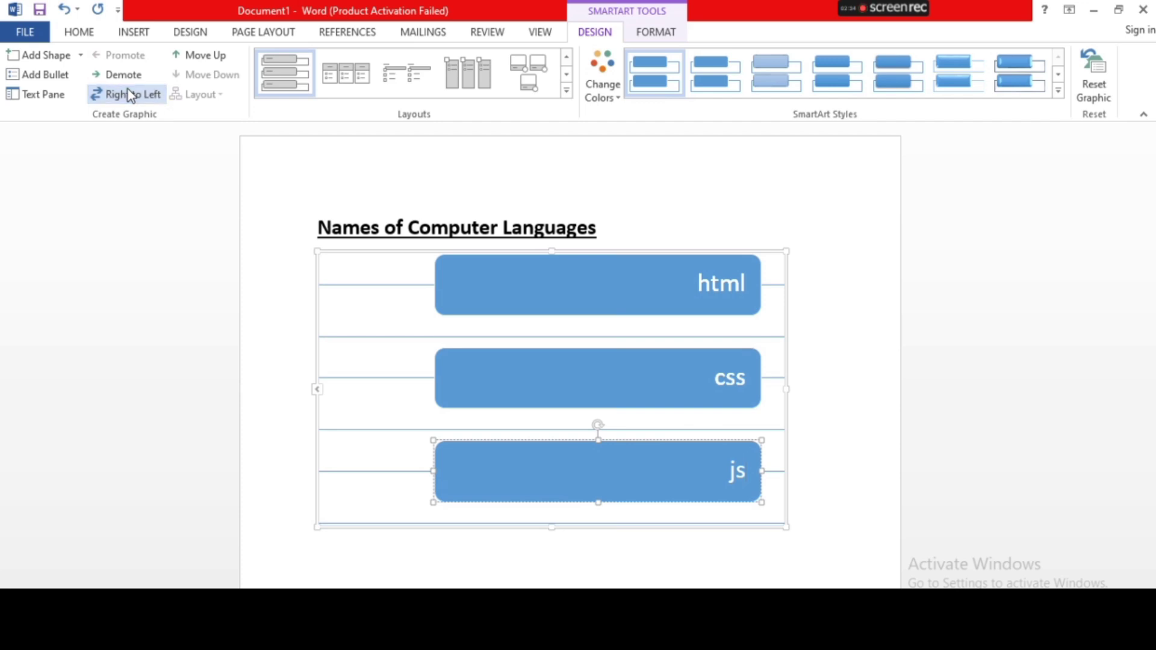
{"action": "left_click", "coordinate": [128, 92]}
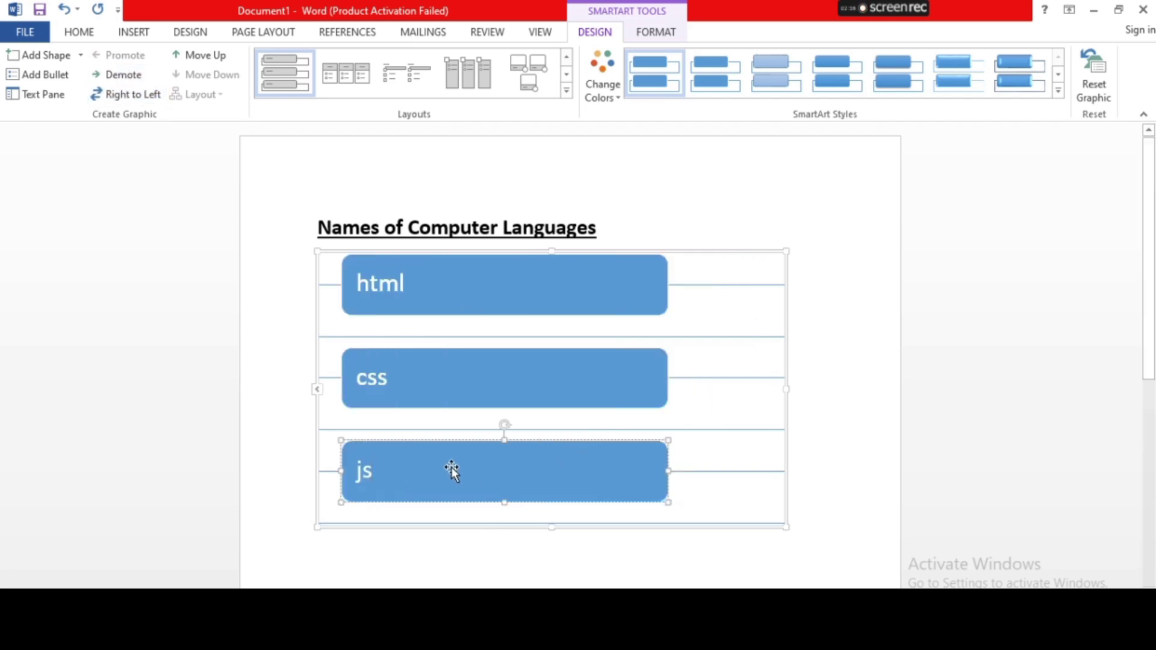
Demote the "js" box to a bullet under "css" and promote it back to its own box
{"action": "left_click", "coordinate": [457, 387]}
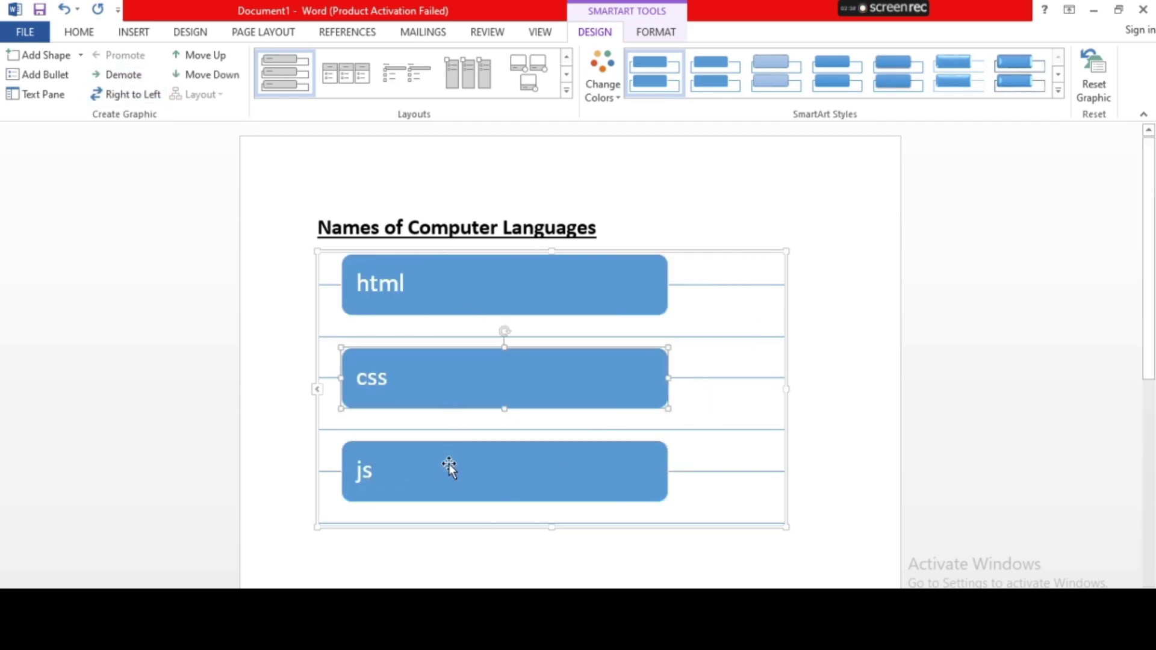
{"action": "left_click", "coordinate": [443, 468]}
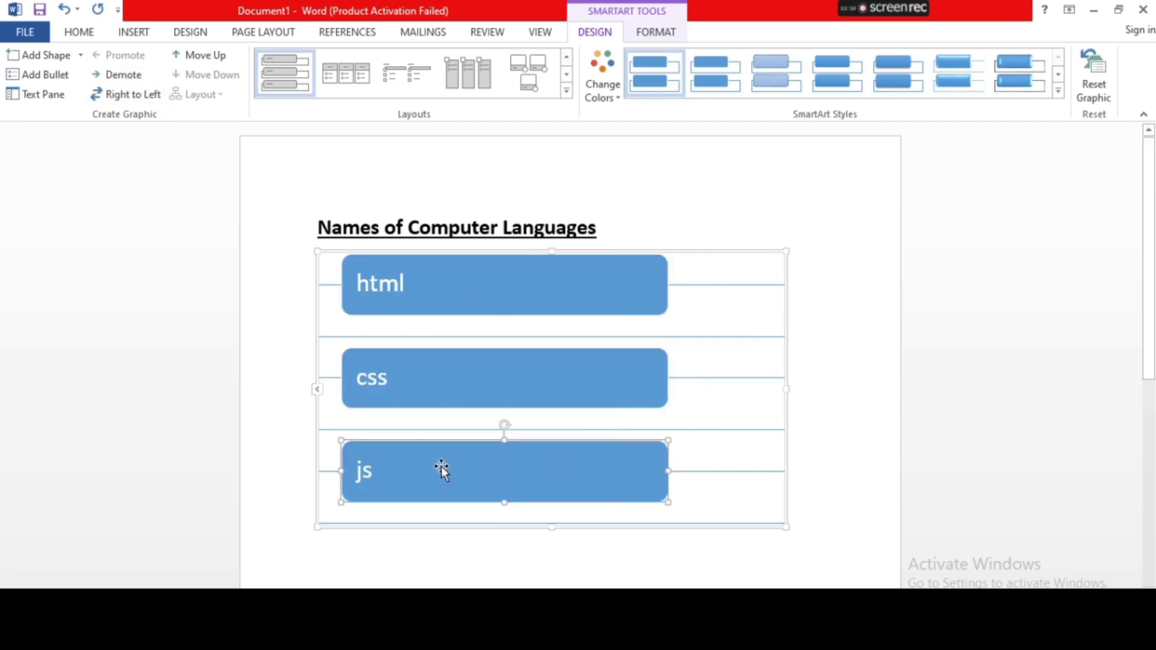
{"action": "left_click", "coordinate": [132, 75]}
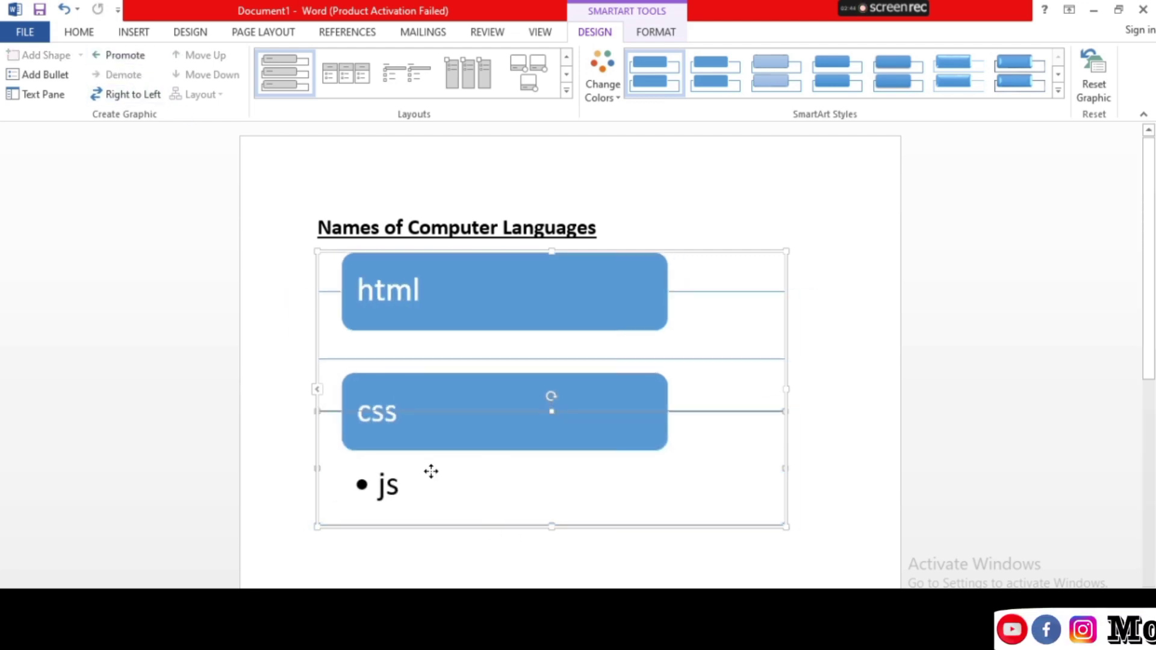
{"action": "left_click", "coordinate": [125, 55]}
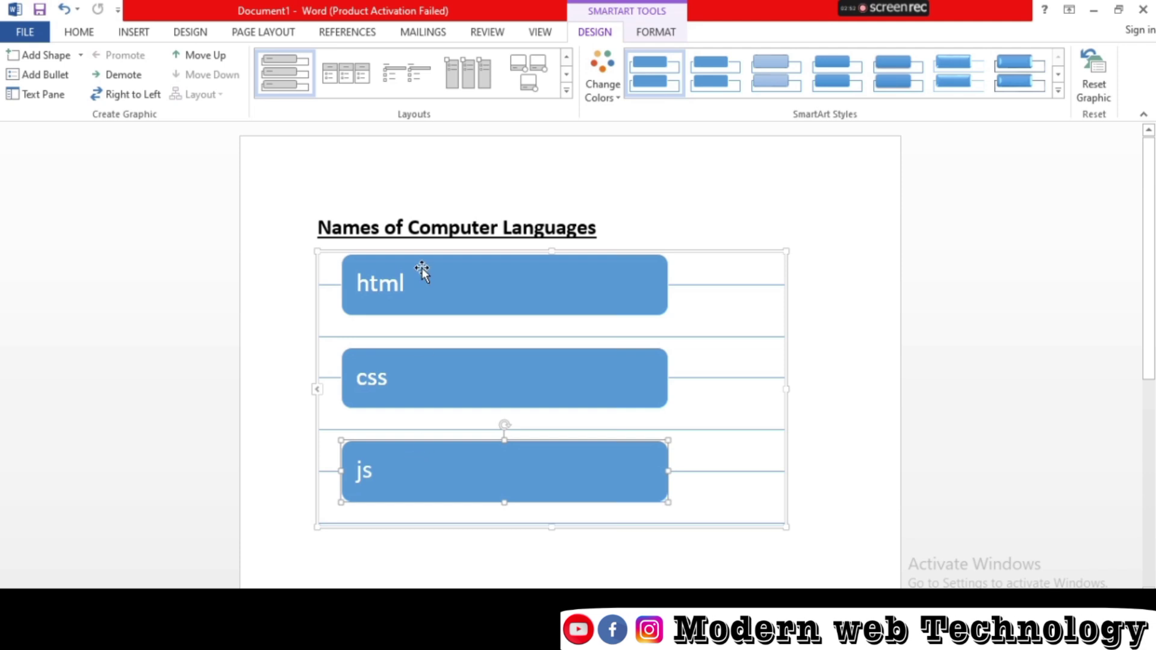
Move the "js" box up to the first position in the list, and back down below "html"
{"action": "left_click", "coordinate": [208, 55]}
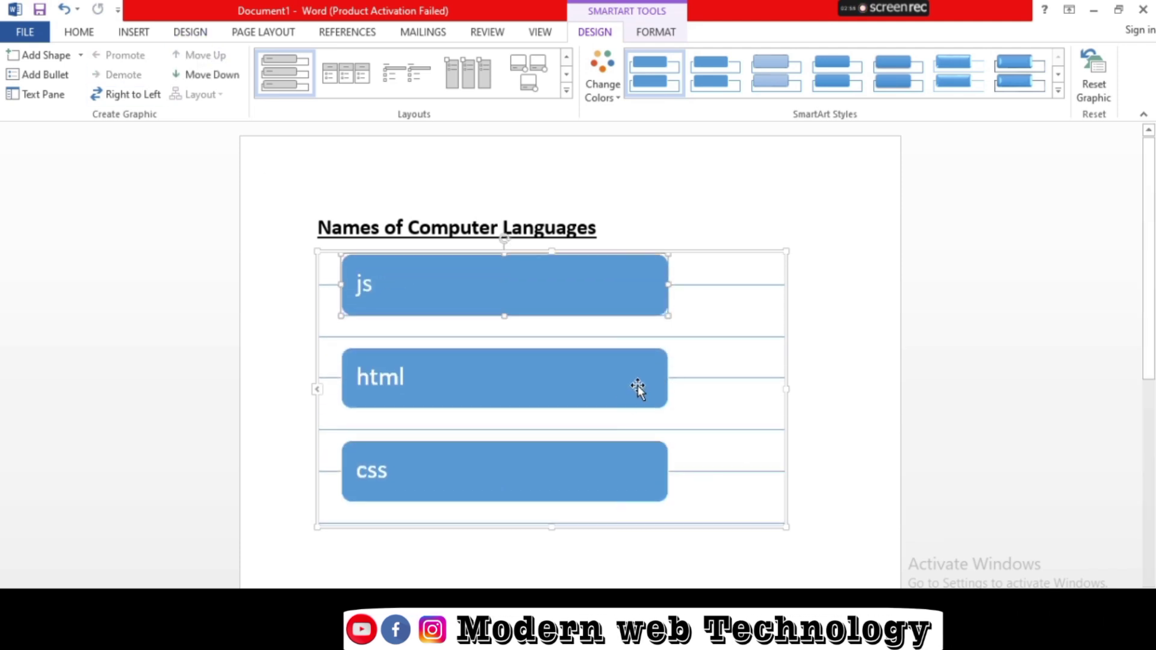
{"action": "left_click", "coordinate": [212, 74]}
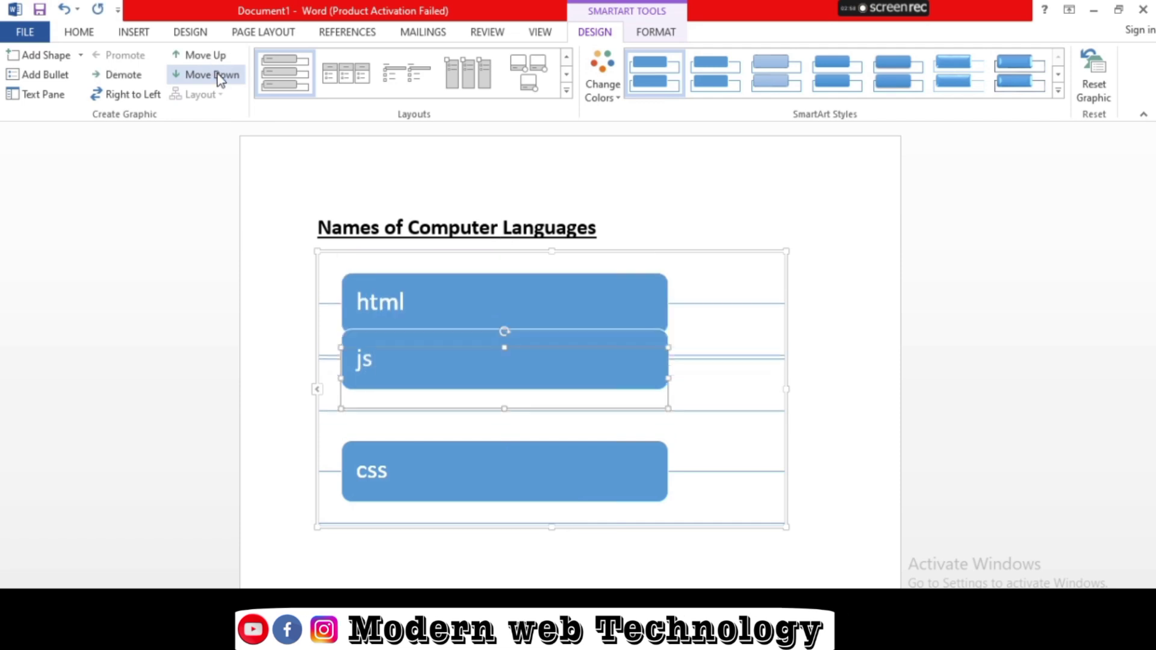
Move the "js" box down below "css" and change the SmartArt to the vertical list layout with a picture placeholder beside each text box
{"action": "left_click", "coordinate": [214, 74]}
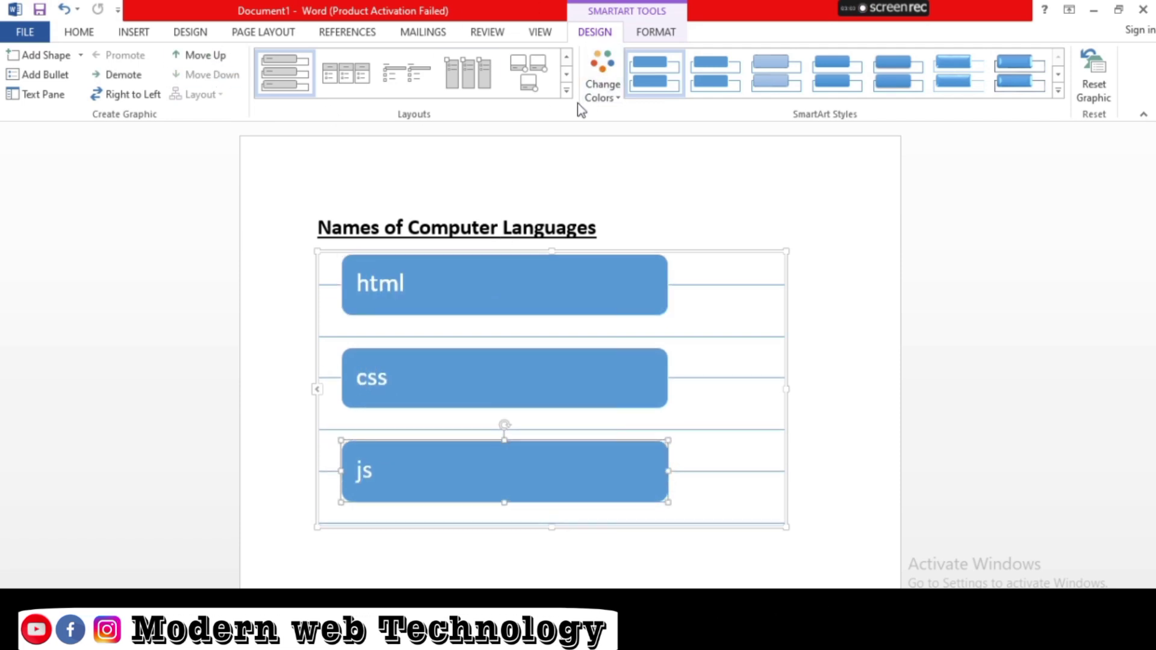
{"action": "left_click", "coordinate": [567, 92]}
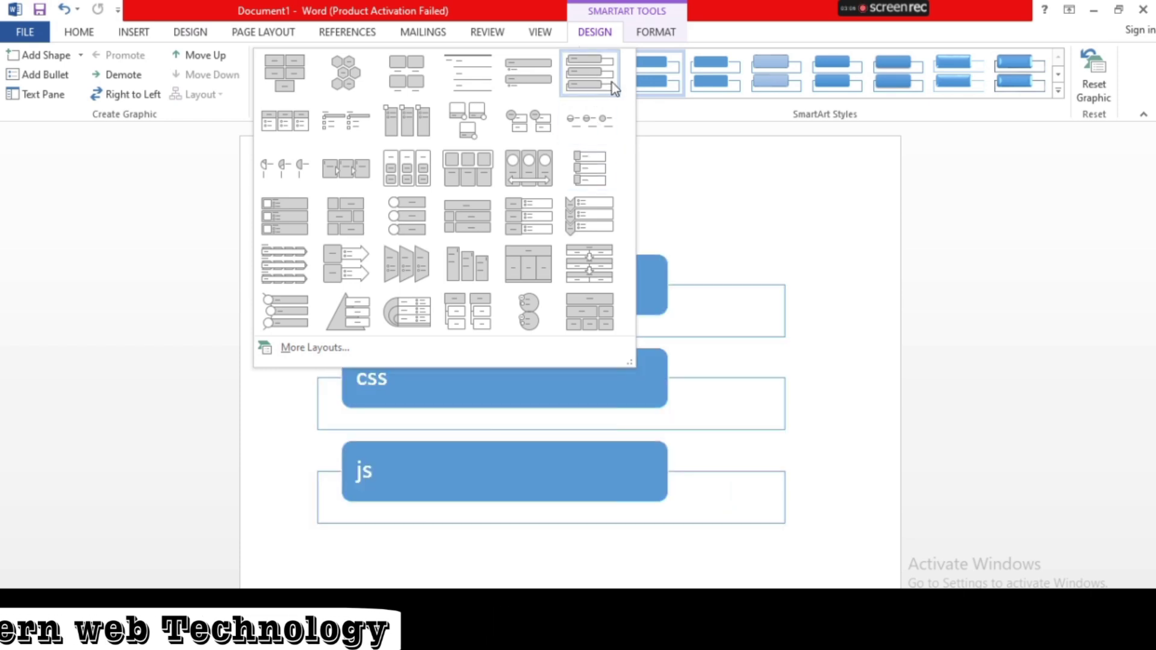
{"action": "left_click", "coordinate": [592, 167]}
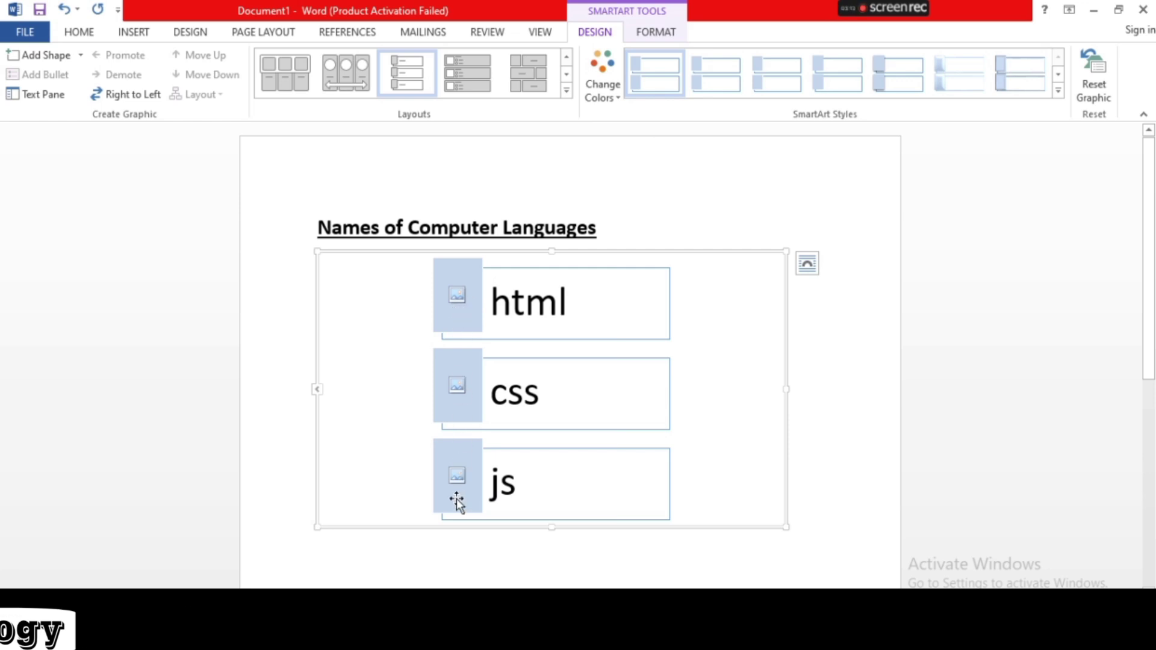
Start inserting a picture into the "html" box's placeholder and search Bing images for "html"
{"action": "left_click", "coordinate": [463, 297]}
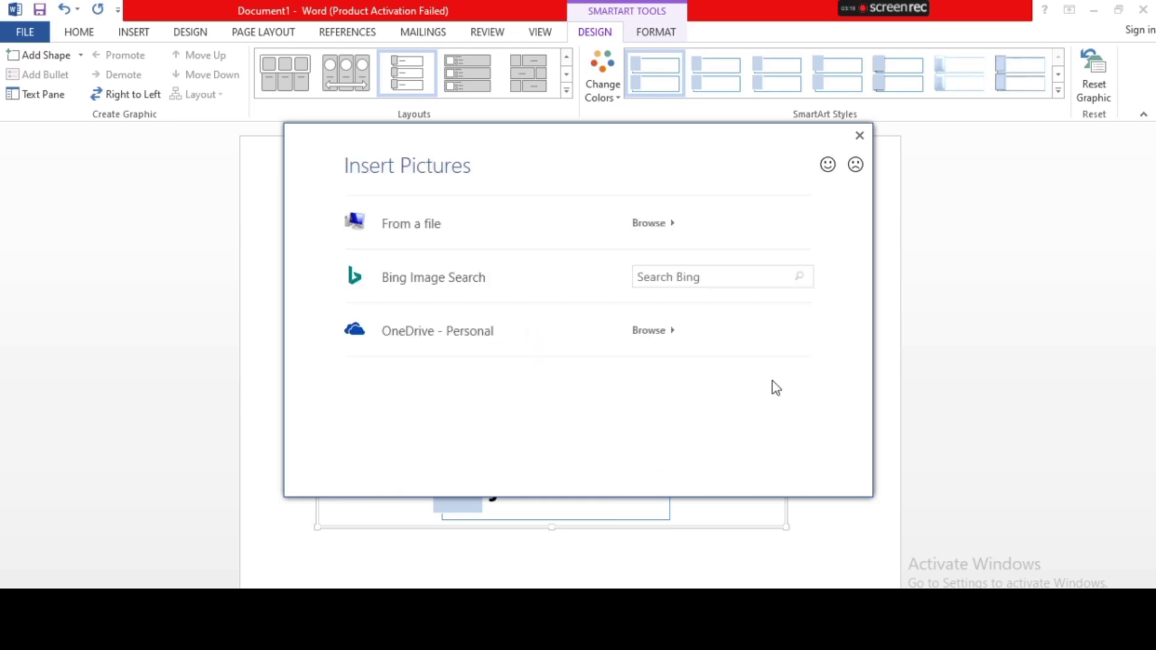
{"action": "left_click", "coordinate": [668, 272]}
{"action": "type", "text": "html"}
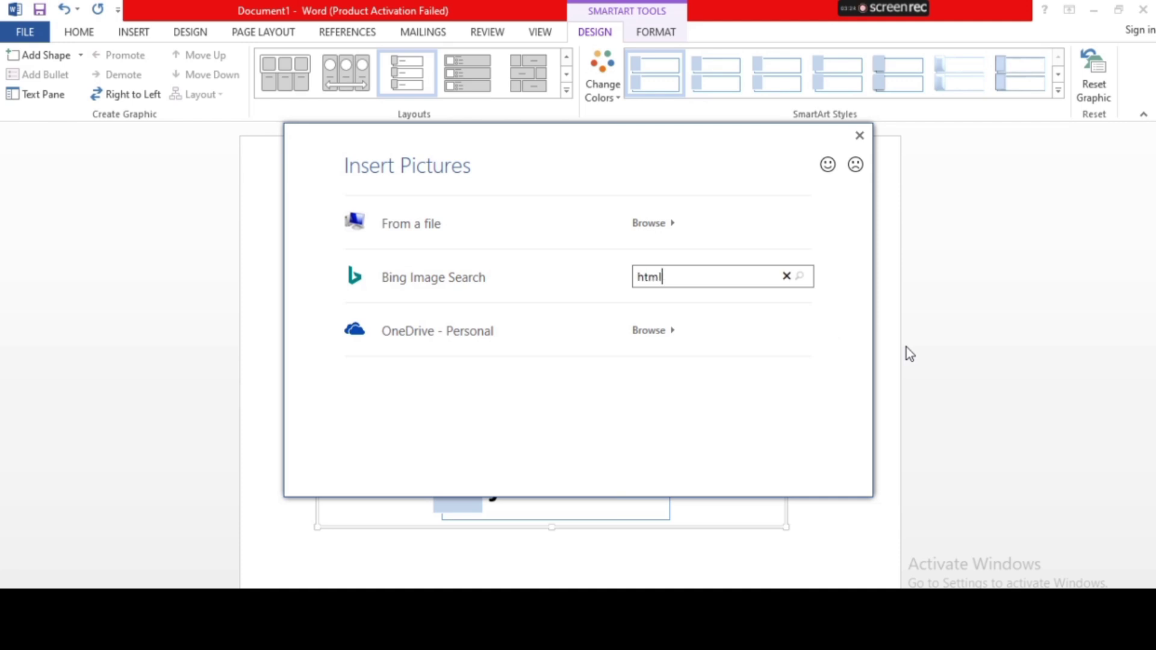
{"action": "key", "text": "Return"}
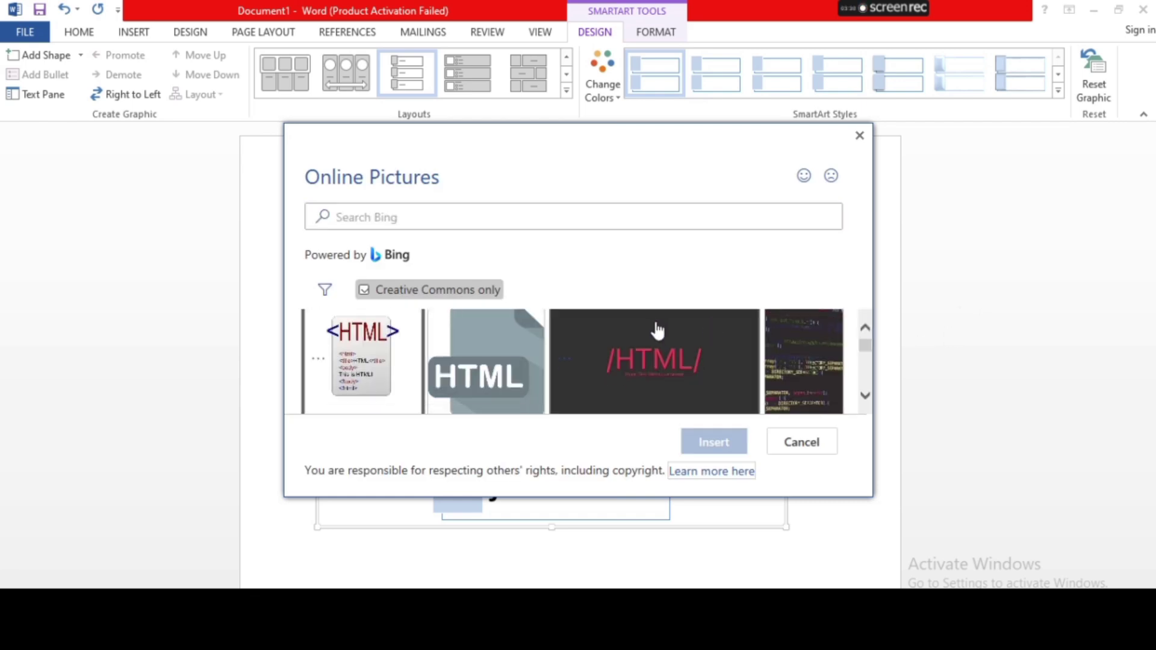
Browse the Bing image results and select the Canvas html picture with the HTML5 logo for the "html" box
{"action": "scroll", "coordinate": [656, 330], "scroll_direction": "down", "scroll_amount": 2}
{"action": "scroll", "coordinate": [656, 331], "scroll_direction": "down", "scroll_amount": 5}
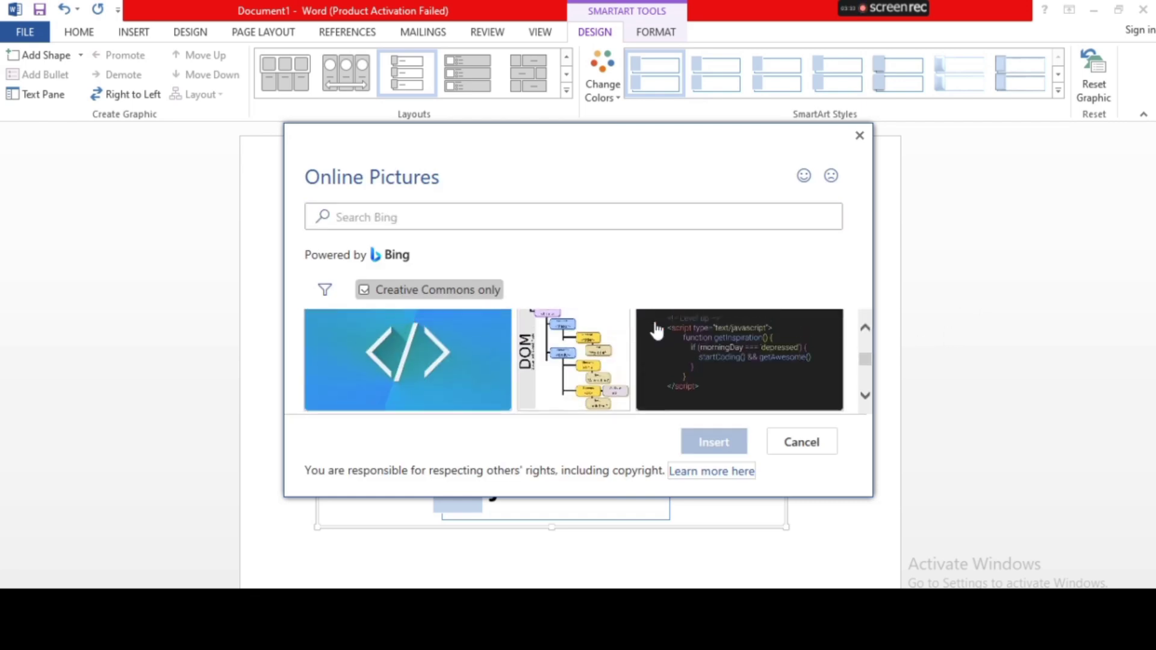
{"action": "scroll", "coordinate": [657, 331], "scroll_direction": "down", "scroll_amount": 6}
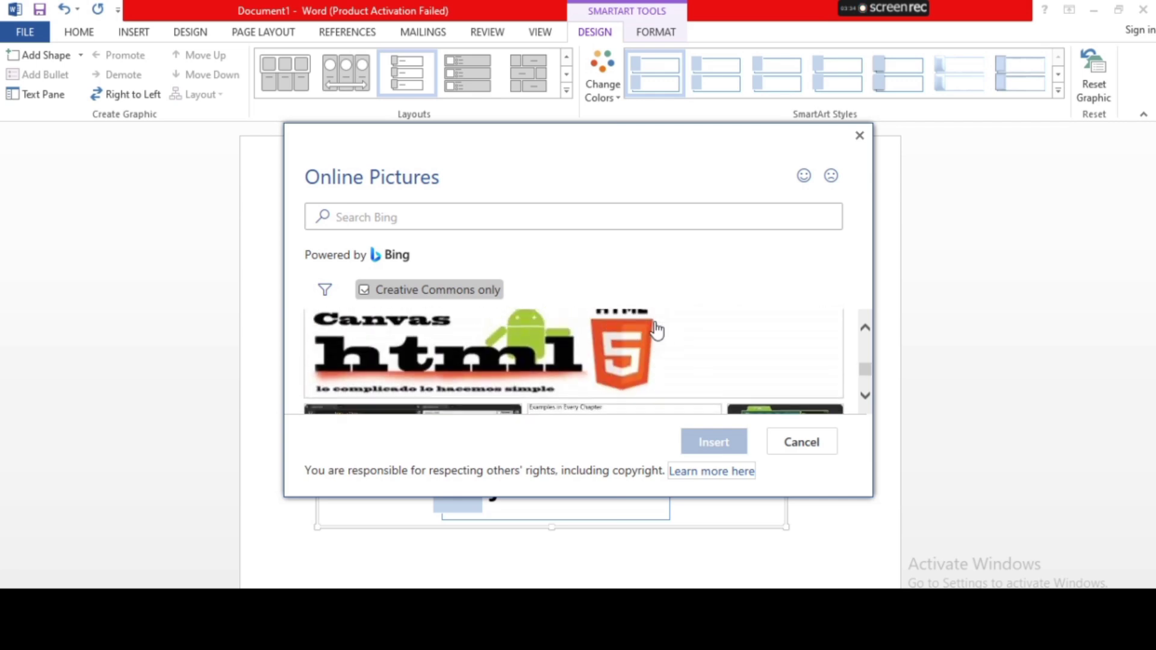
{"action": "left_click", "coordinate": [637, 378]}
{"action": "scroll", "coordinate": [638, 378], "scroll_direction": "up", "scroll_amount": 5}
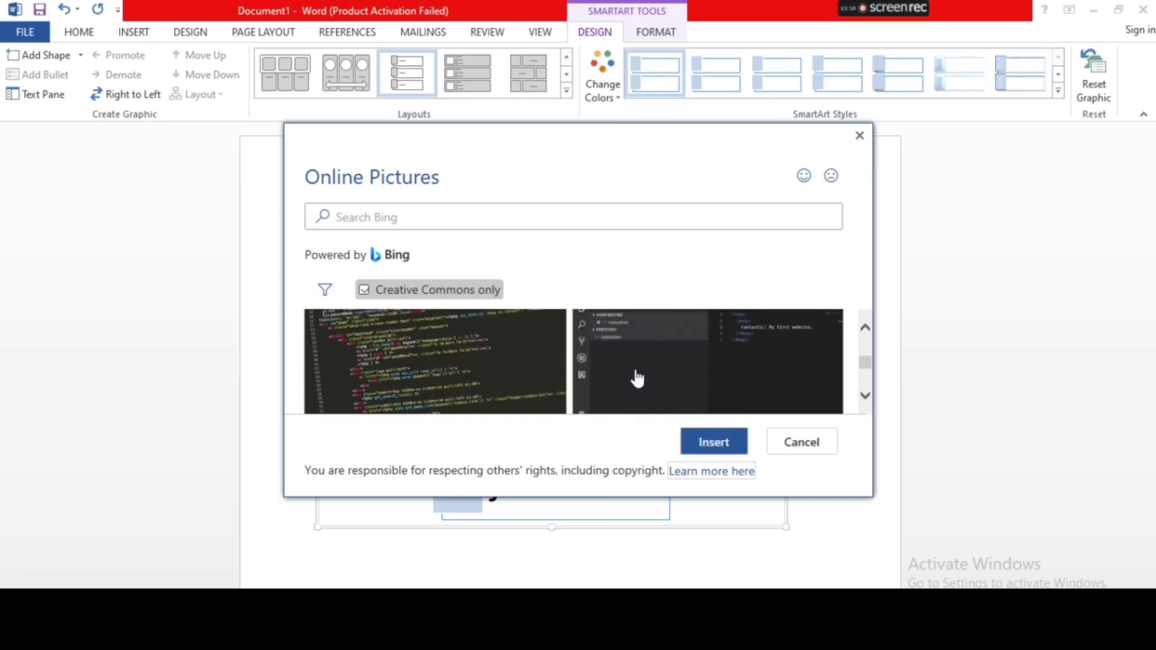
{"action": "scroll", "coordinate": [638, 378], "scroll_direction": "up", "scroll_amount": 5}
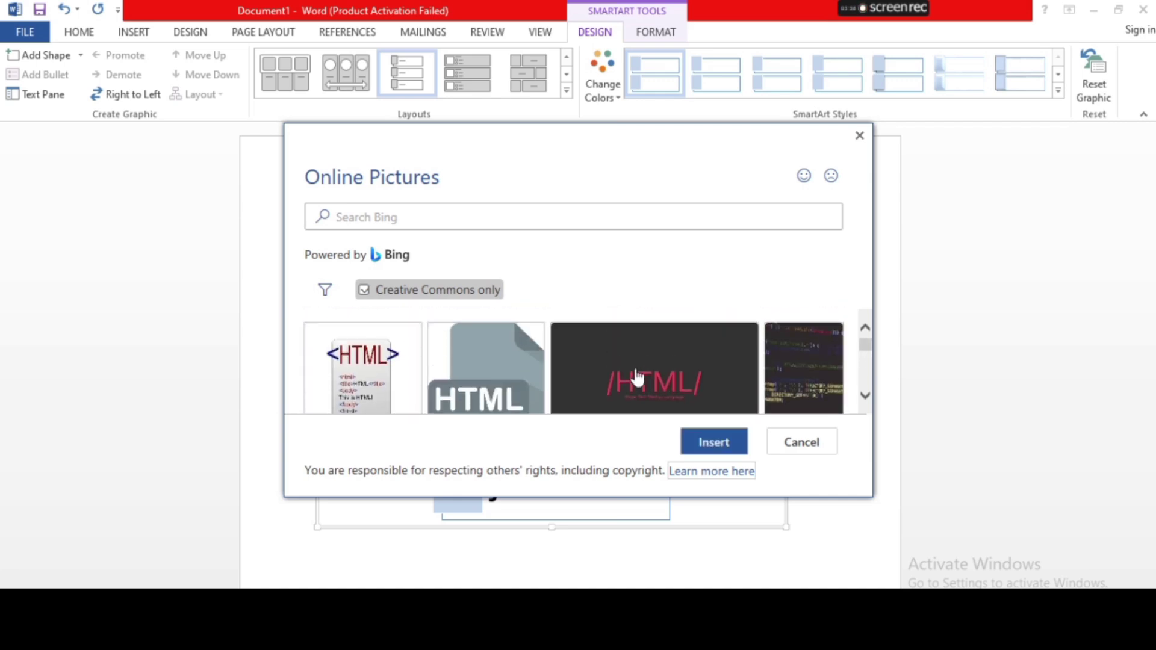